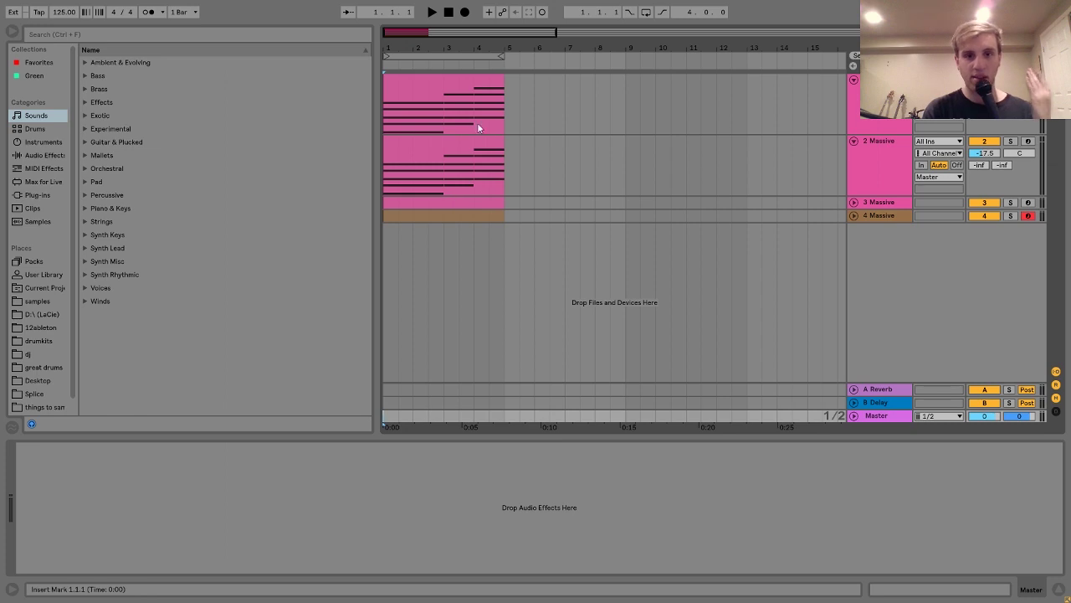
Solo the first Massive track and play its four-bar clip in a loop.
click(446, 84)
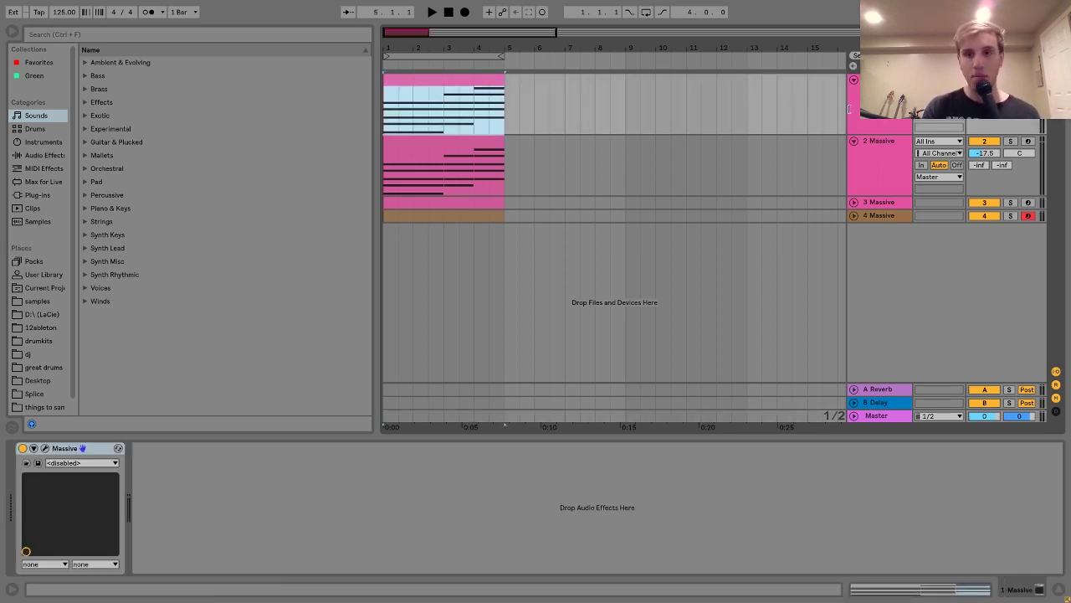
click(875, 105)
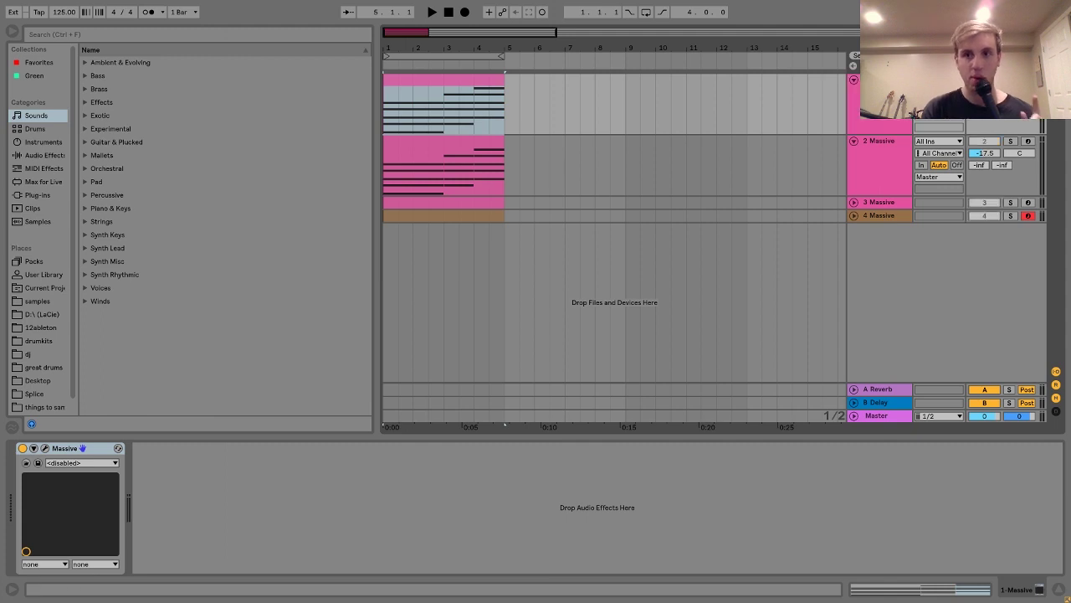
click(474, 81)
key(ctrl+l)
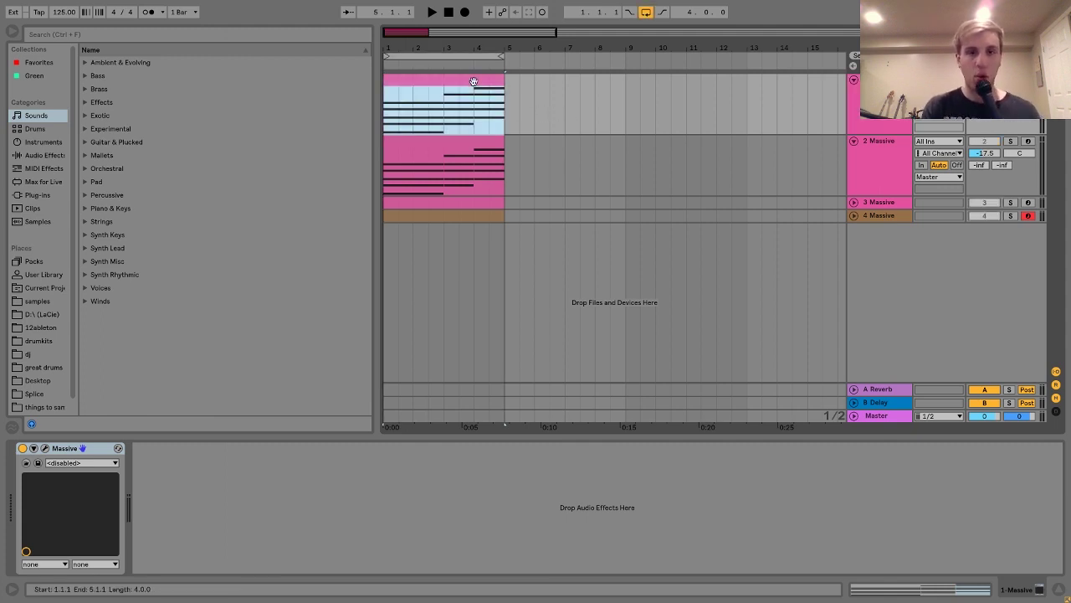
key(space)
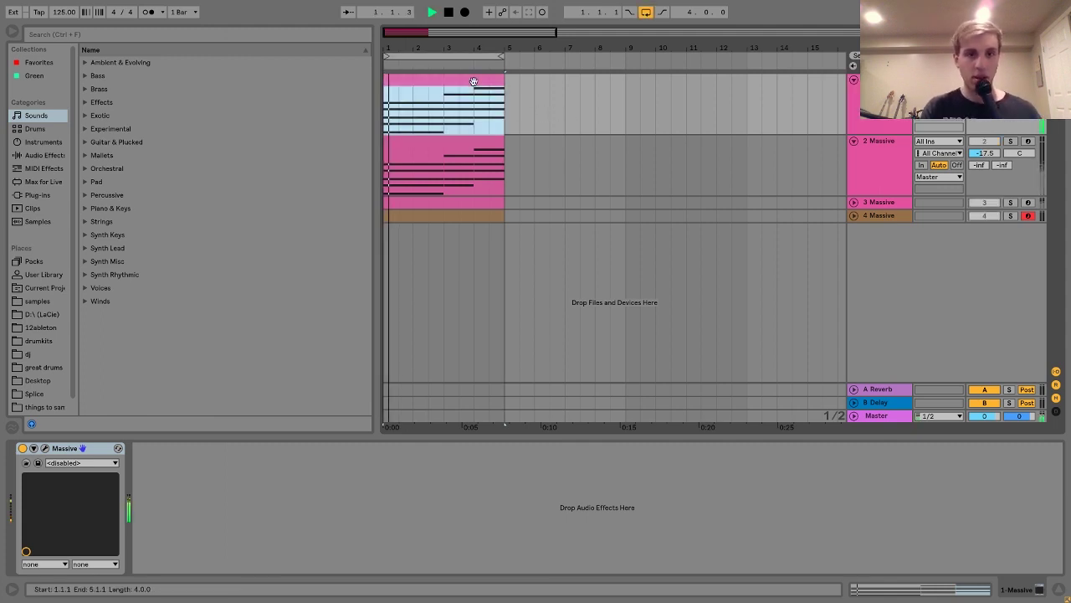
click(443, 127)
click(474, 125)
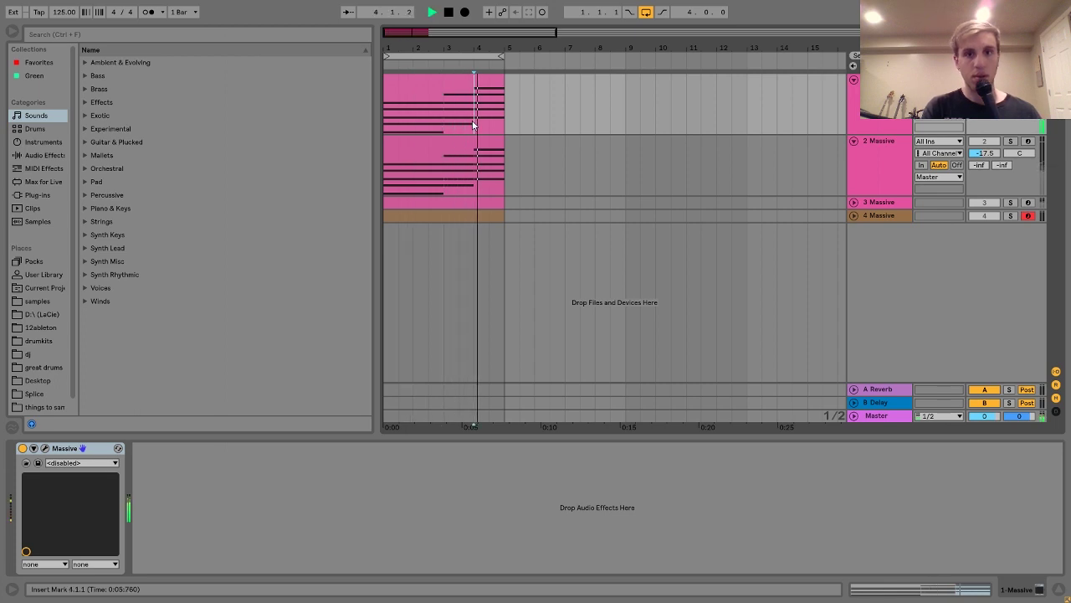
key(space)
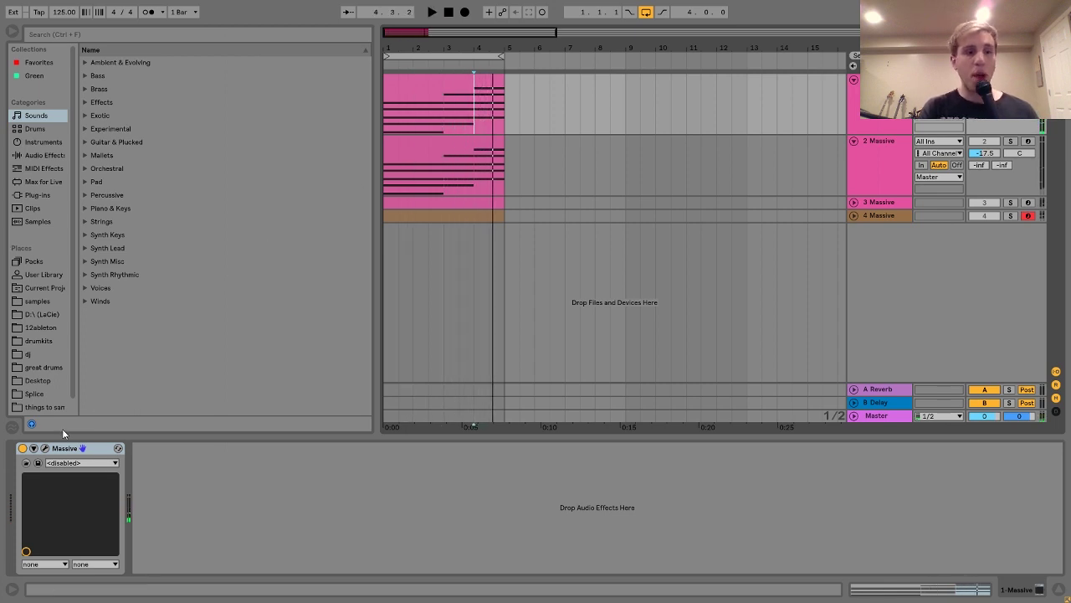
Open the first track's Massive synth and look through the wavetables available for OSC1, keeping the selected one.
click(46, 449)
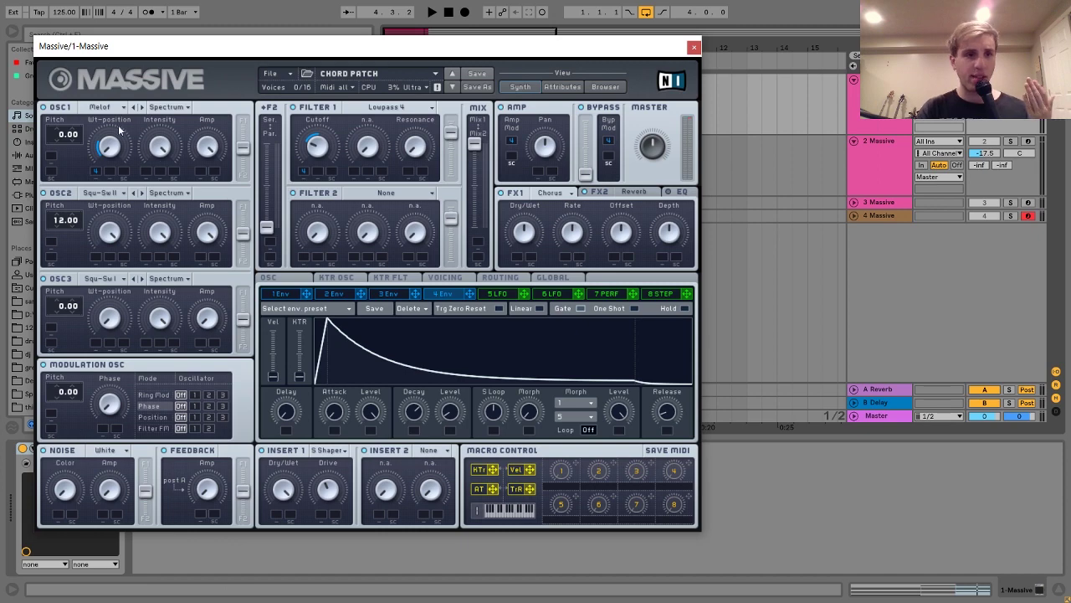
click(103, 109)
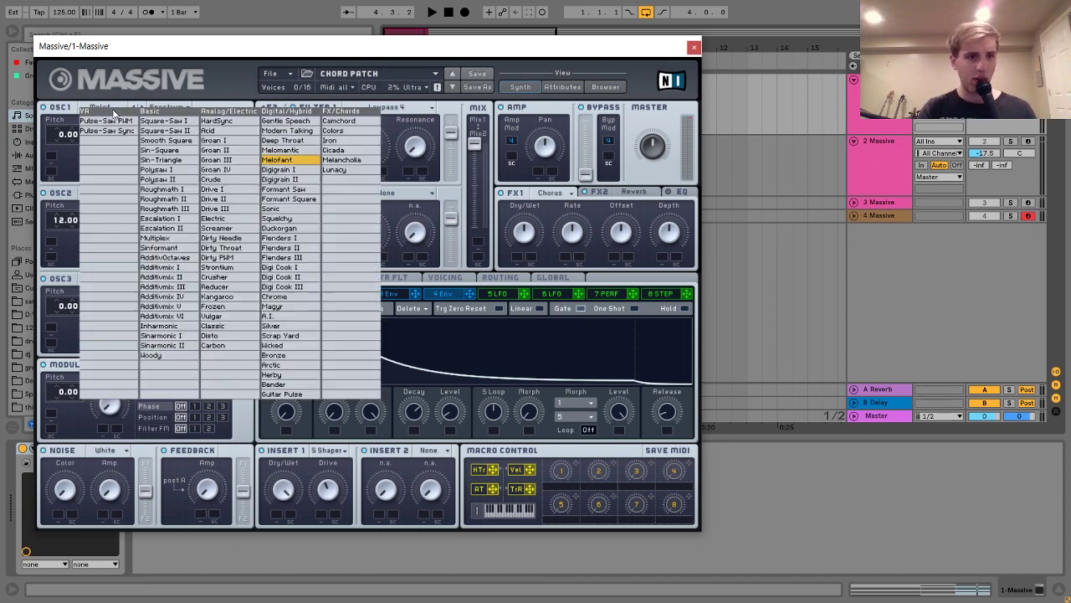
click(239, 96)
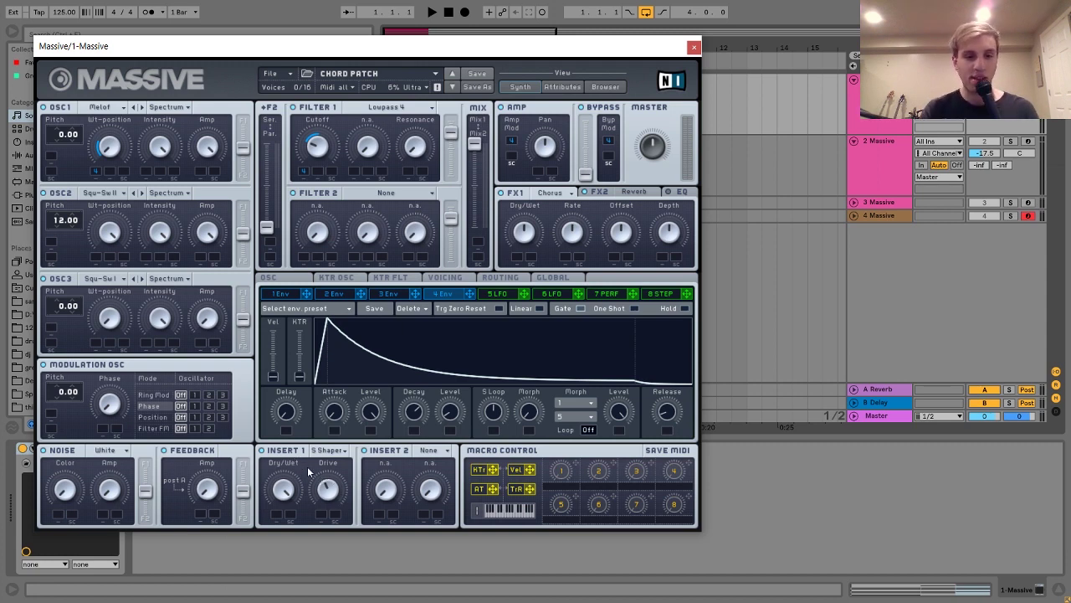
Audition the CHORD PATCH by playing the looped clip twice.
key(space)
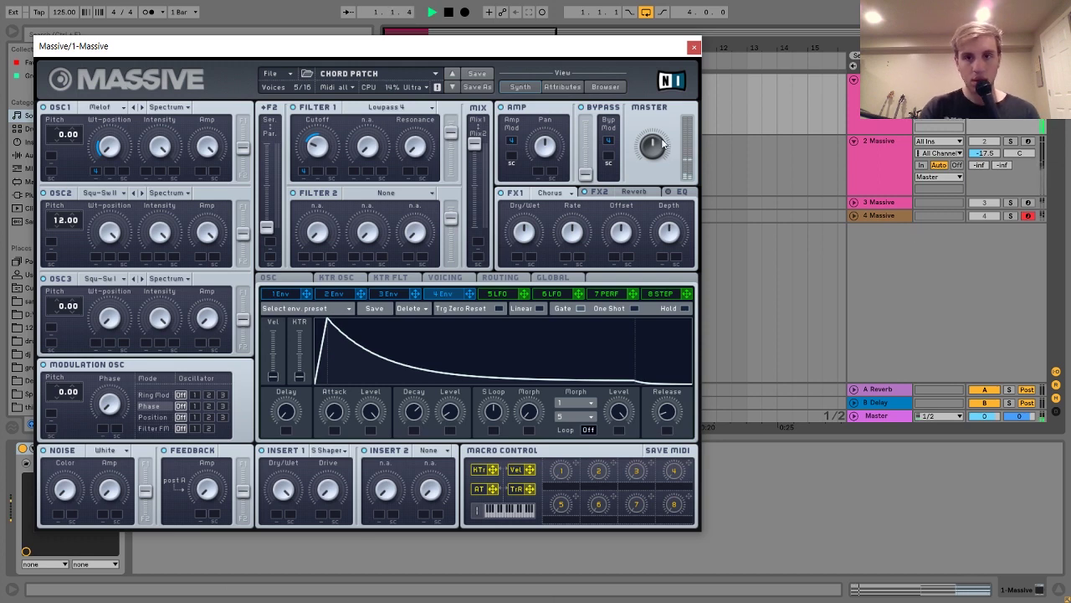
key(space)
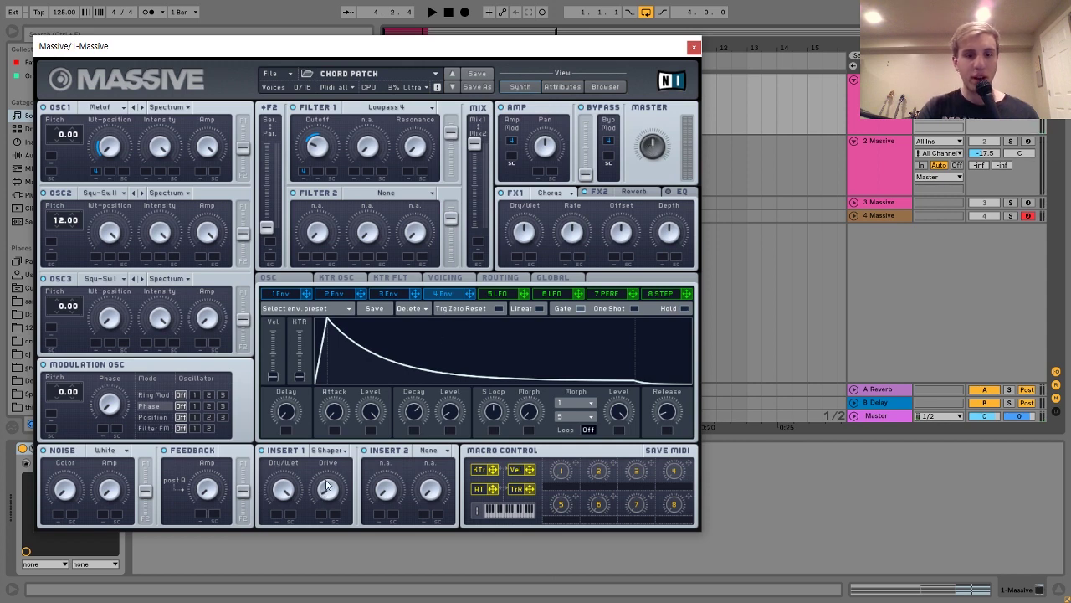
key(space)
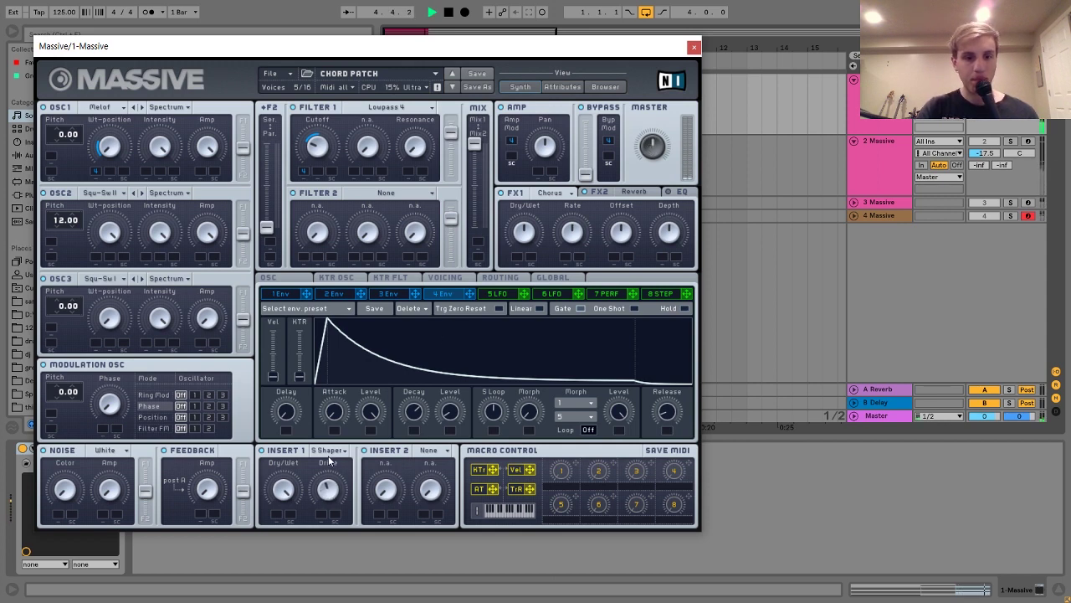
key(space)
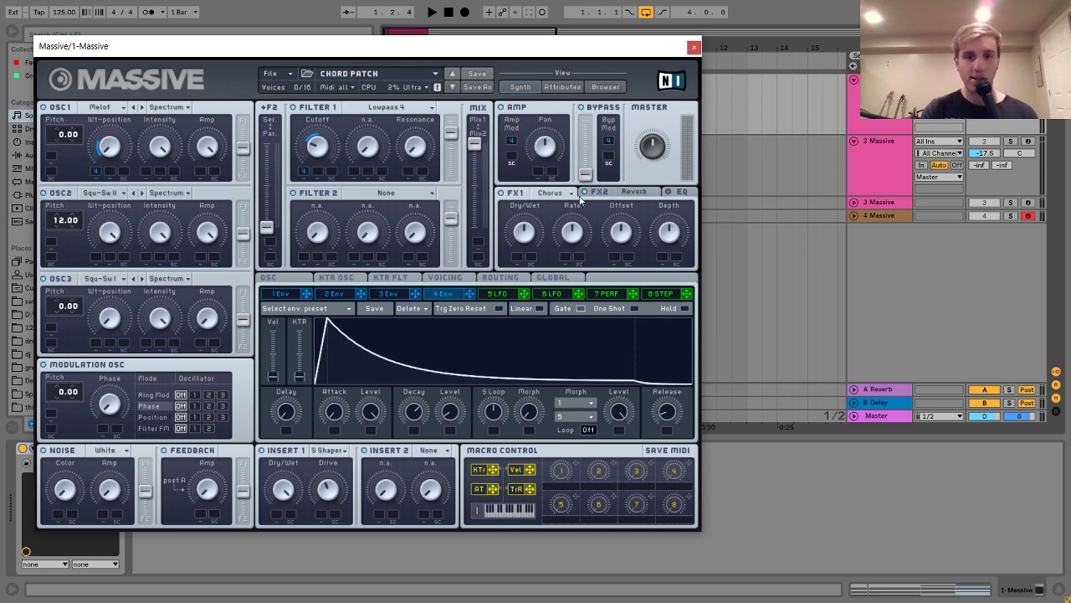
Examine the chord patch's FX1 Chorus and FX2 Reverb settings, ending on FX2, and close the synth window.
click(613, 194)
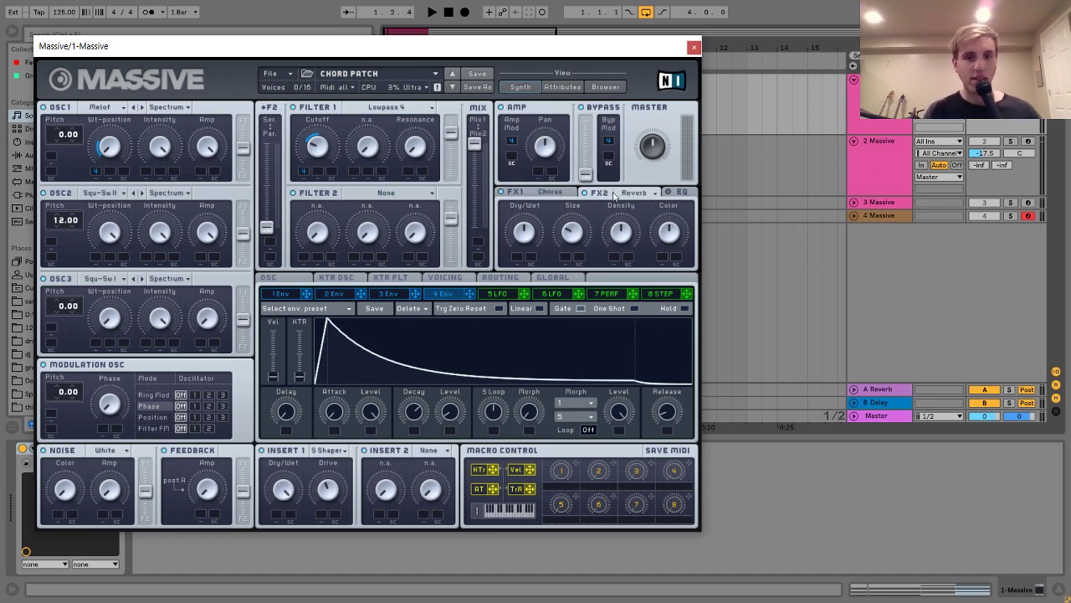
click(562, 194)
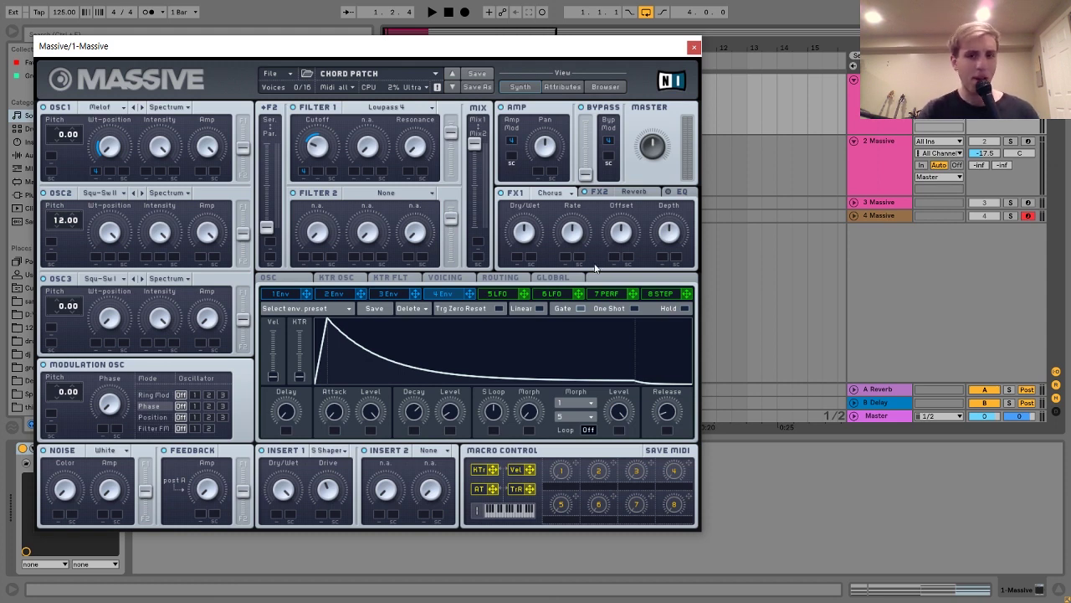
click(599, 192)
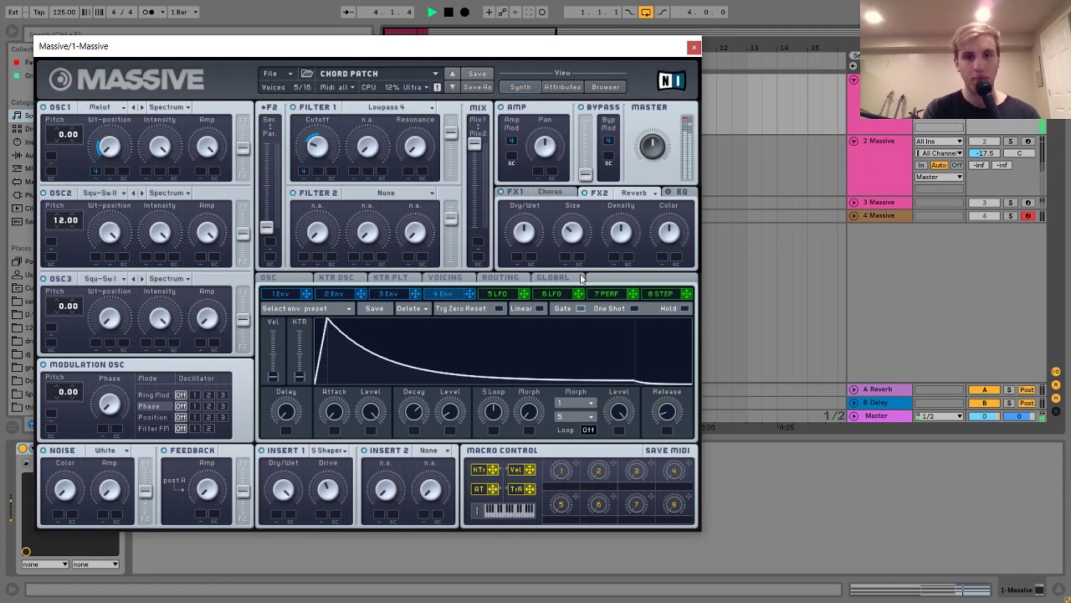
click(693, 49)
Solo the second Massive track, start playback and select its four-bar clip.
click(994, 145)
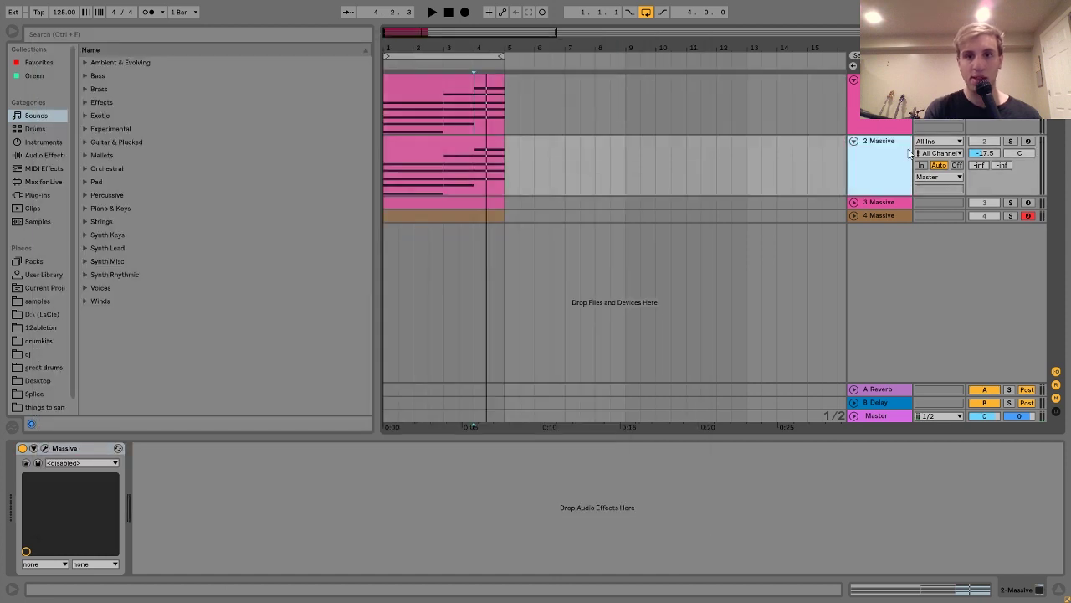
click(1011, 141)
key(space)
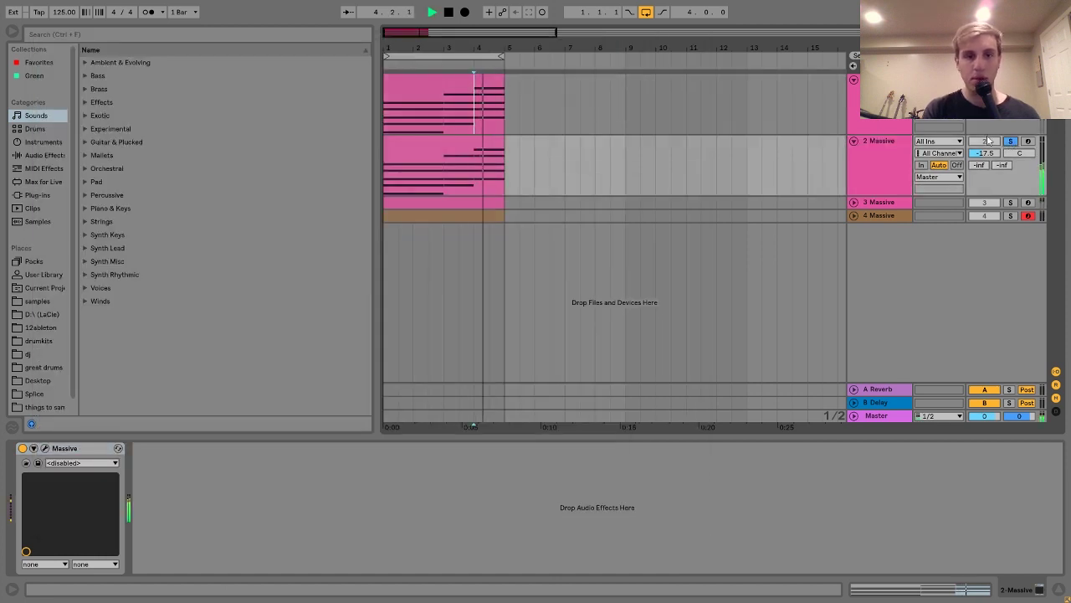
click(471, 141)
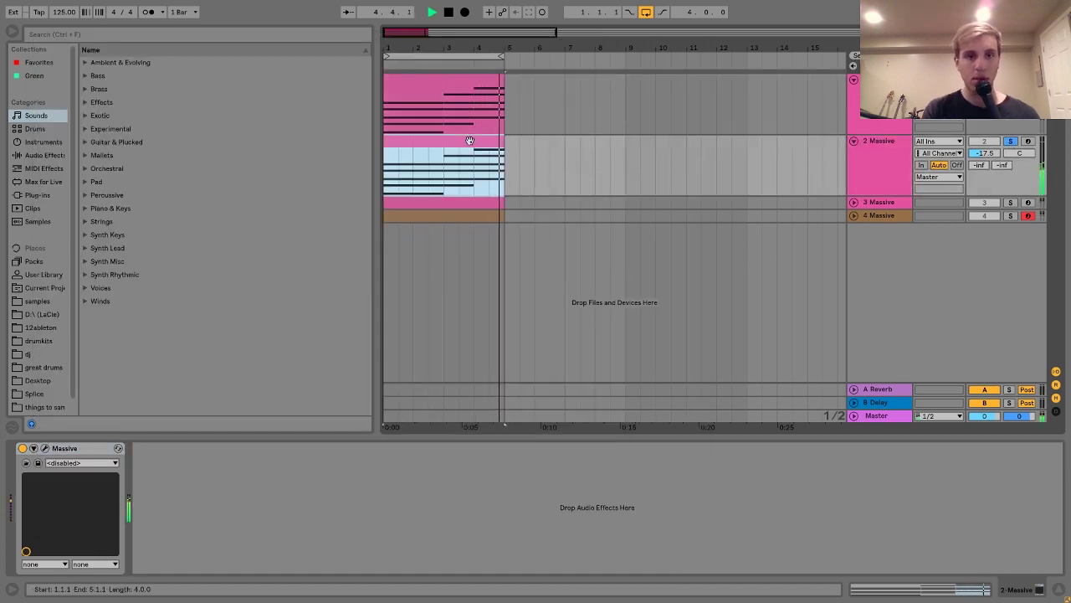
Open the second track's Massive synth, stop playback and show the pad's FX2 Reverb settings.
click(45, 448)
key(space)
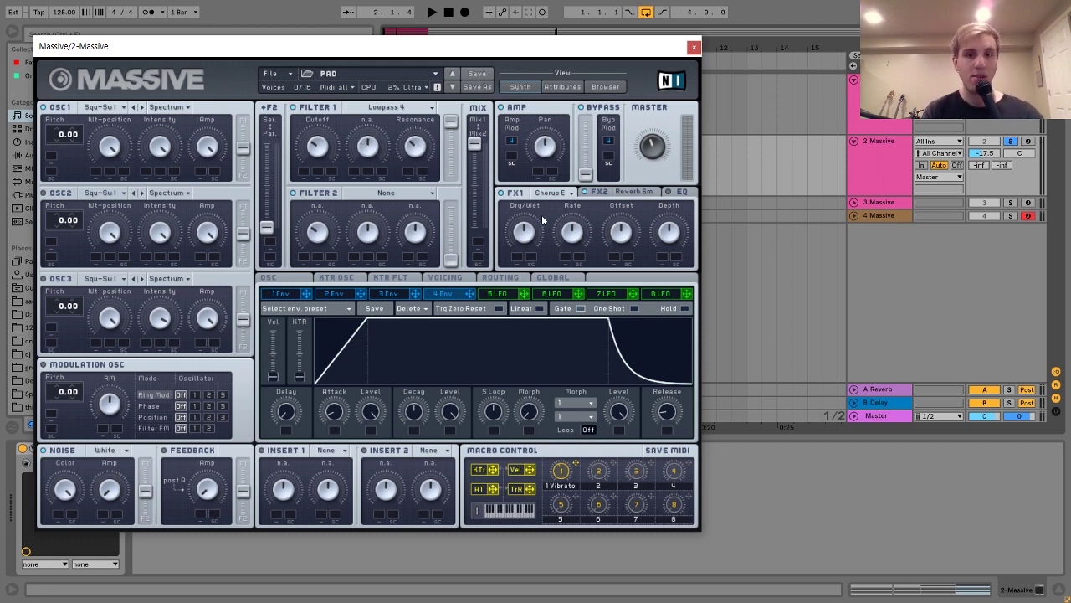
click(608, 195)
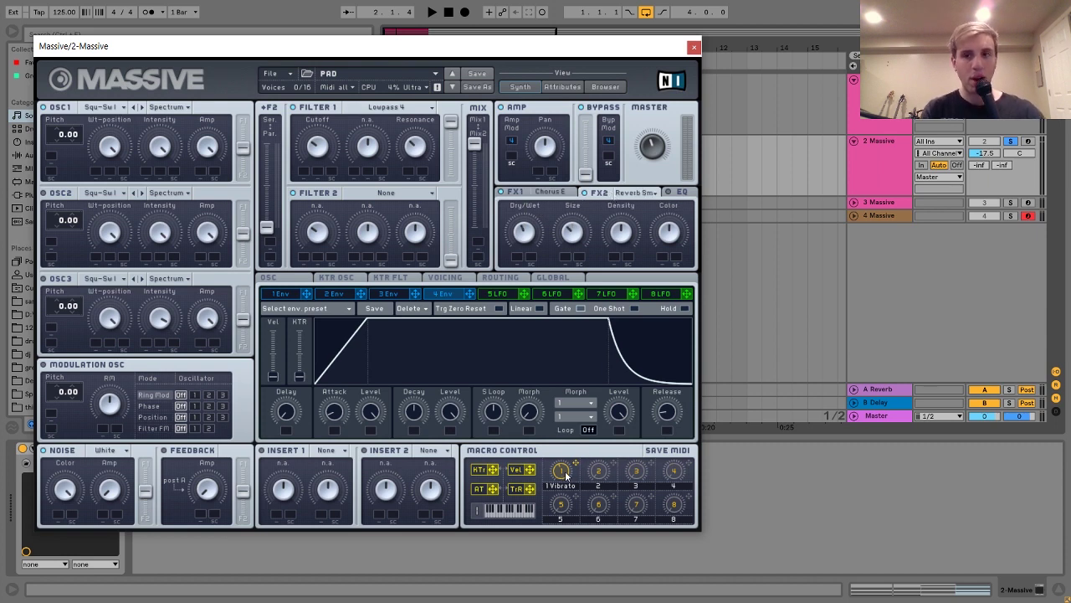
Play the pad briefly and raise the second track's volume to -5.3 dB.
key(space)
key(space)
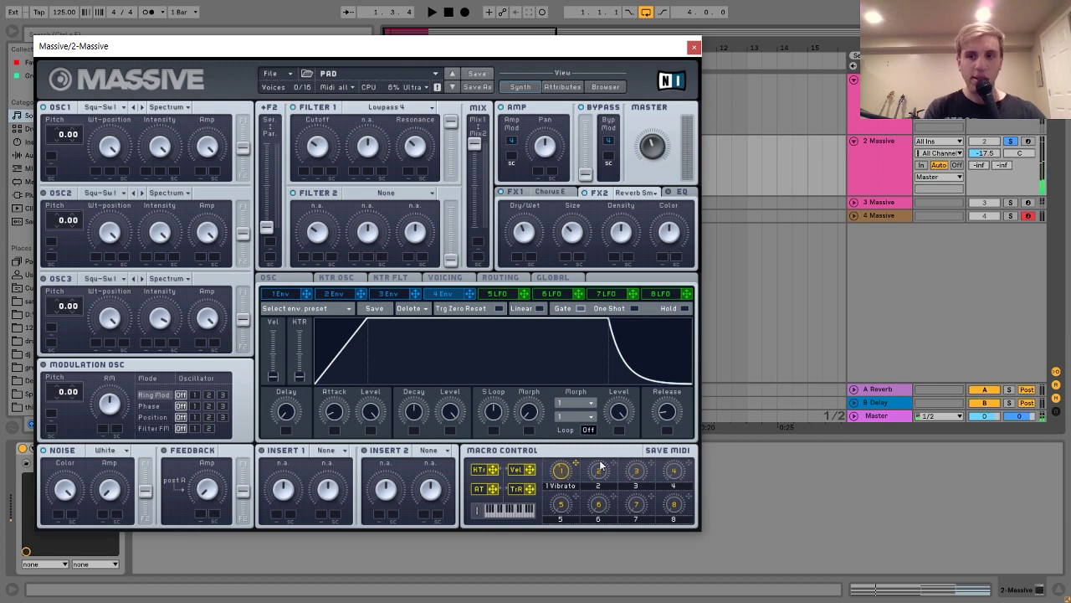
click(985, 153)
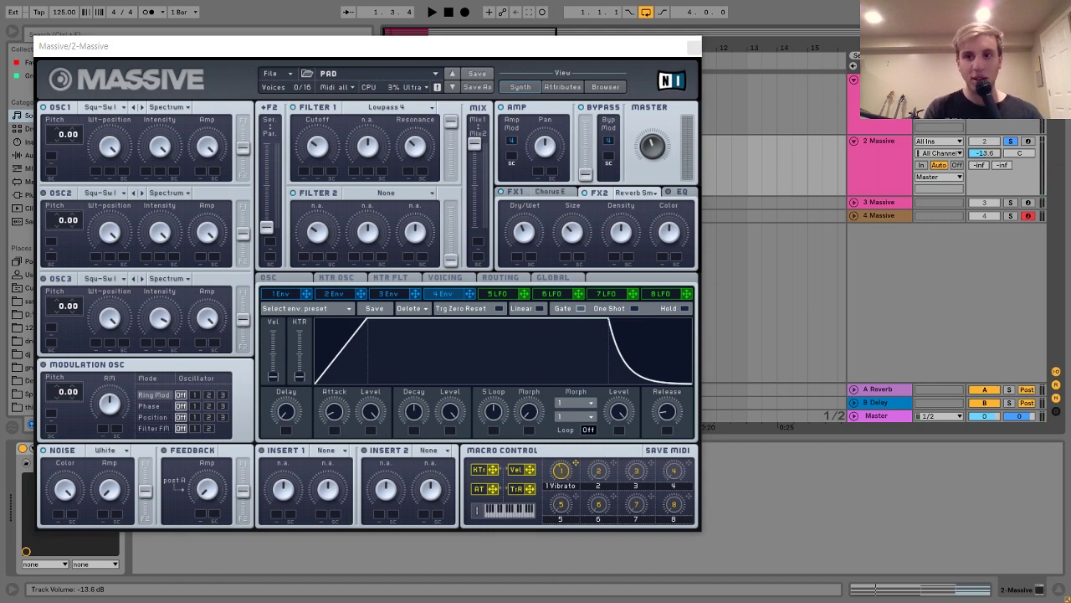
drag(985, 152, 985, 148)
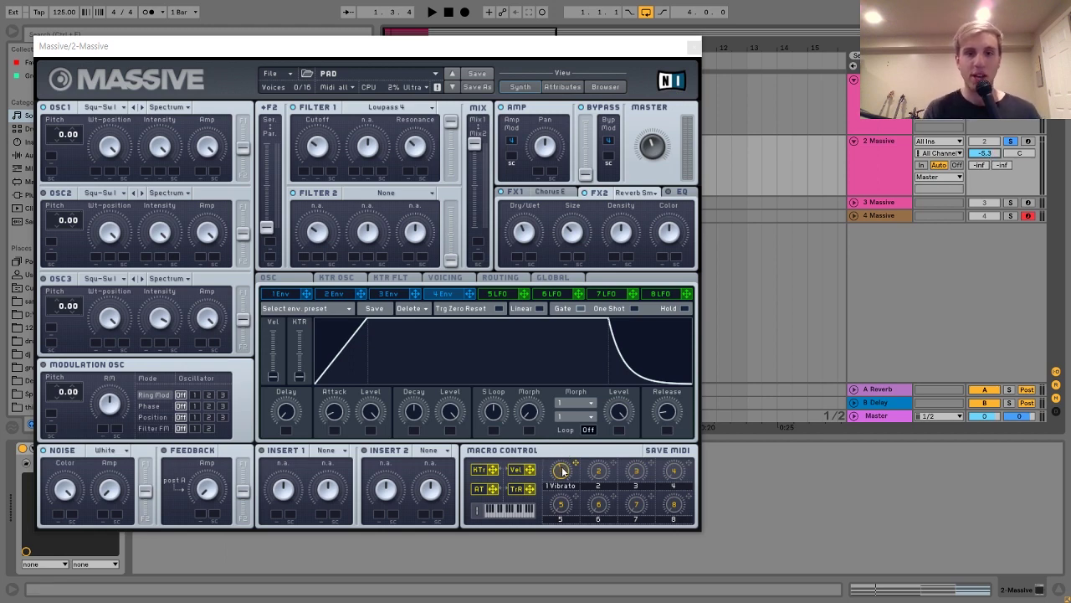
Show the pad's 5 LFO settings and audition the patch in several short playbacks.
click(519, 294)
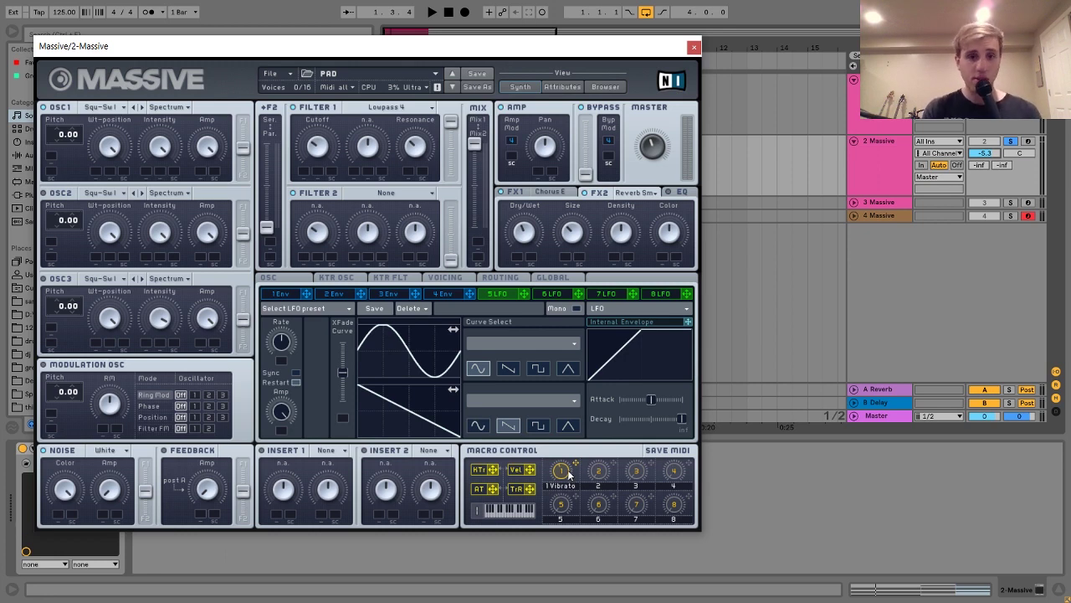
key(space)
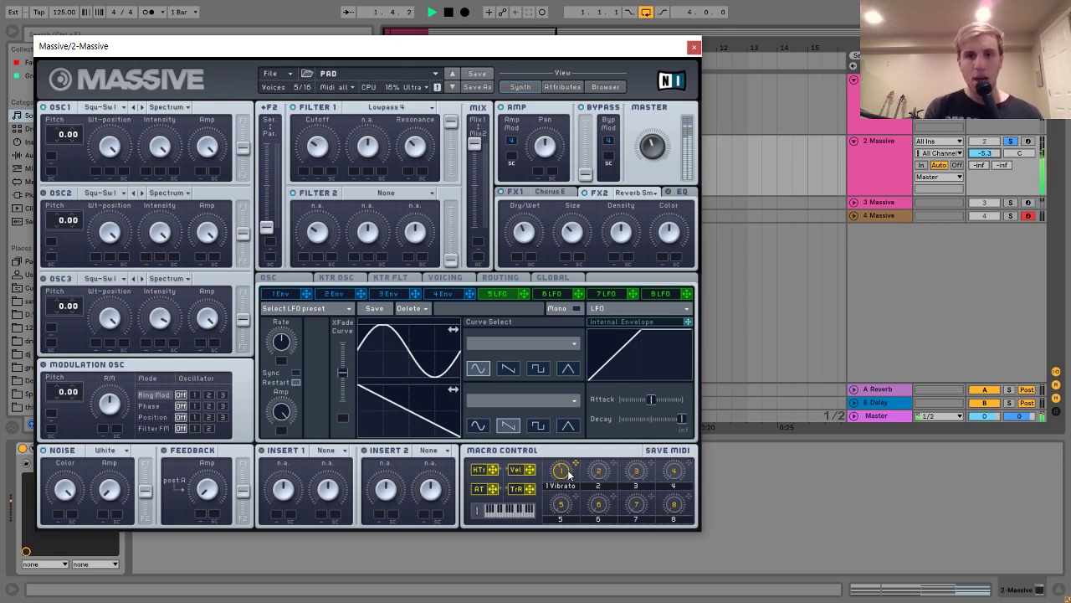
key(space)
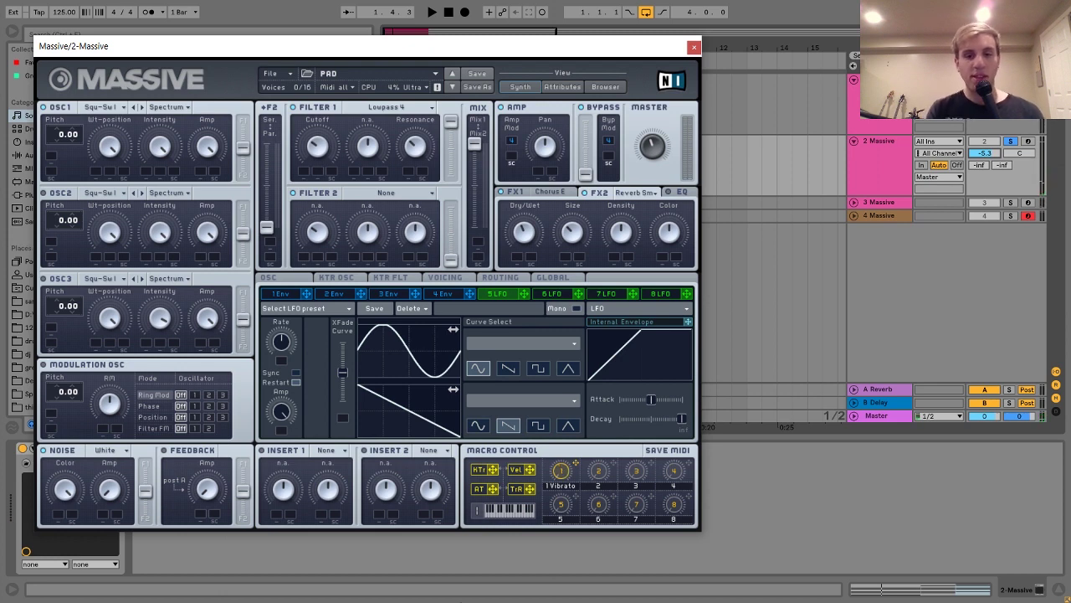
key(space)
key(space)
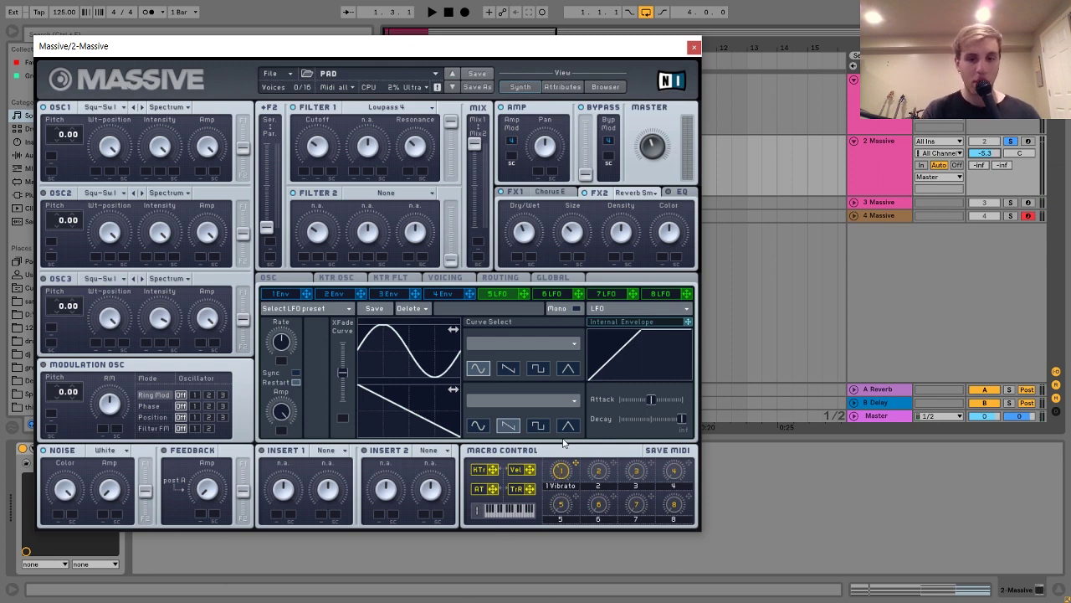
key(space)
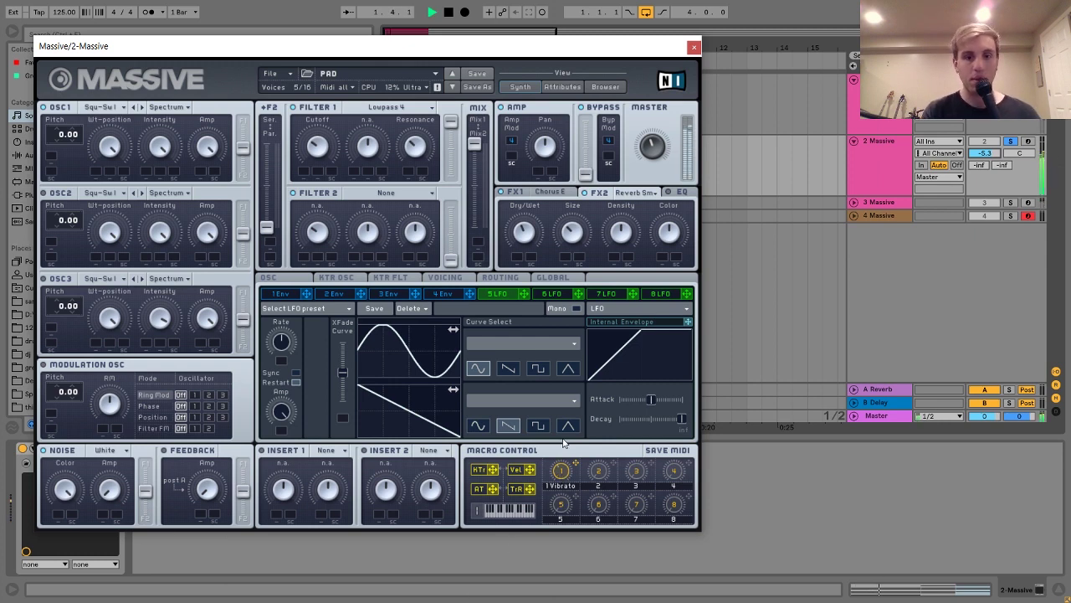
key(space)
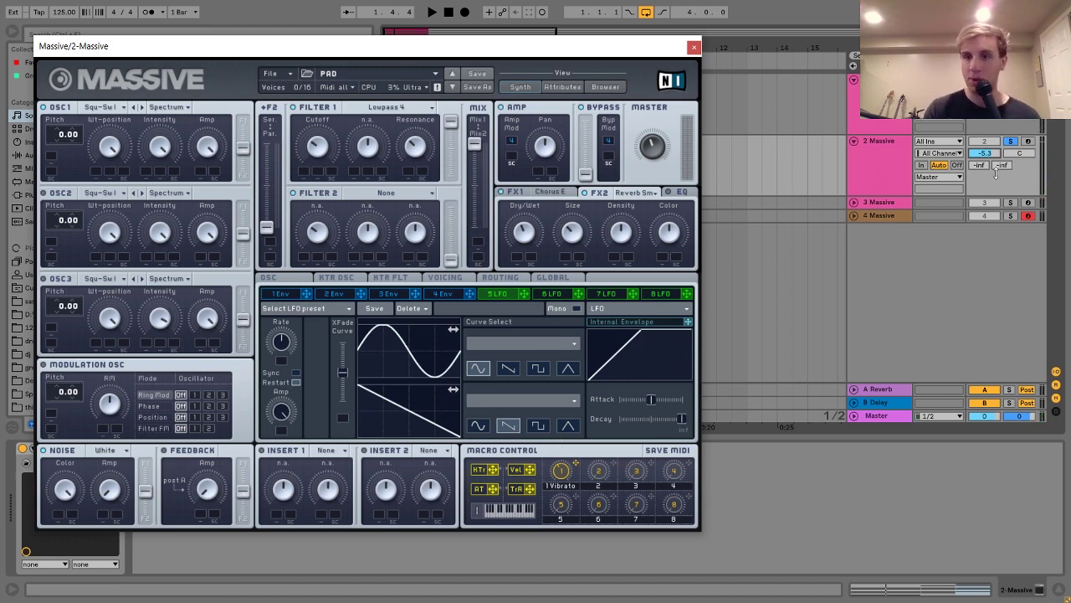
Solo the third Massive track and open its synth with the BASS patch.
click(893, 203)
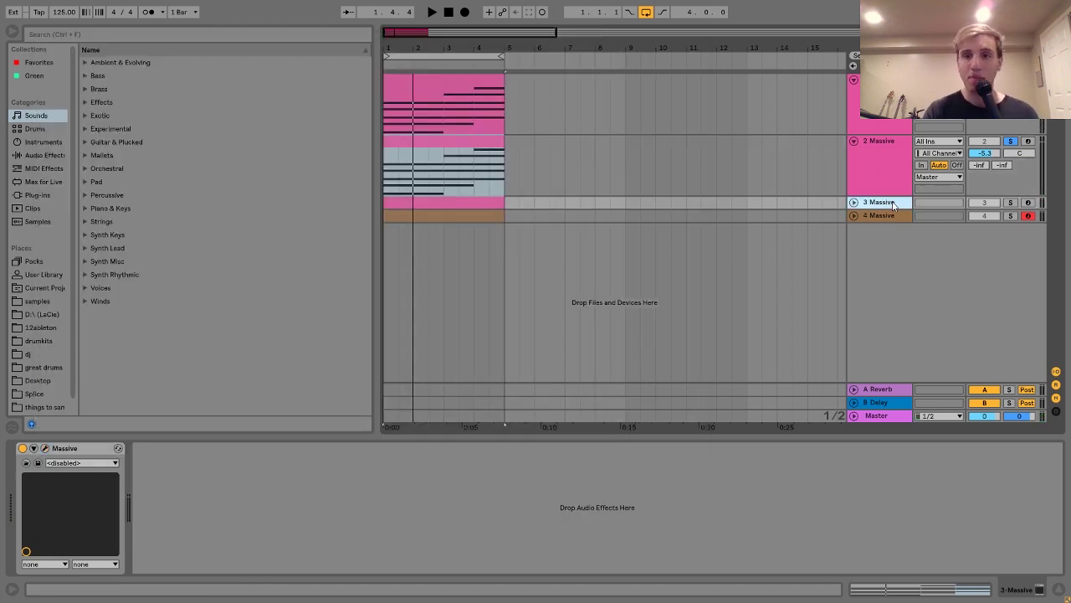
click(1010, 203)
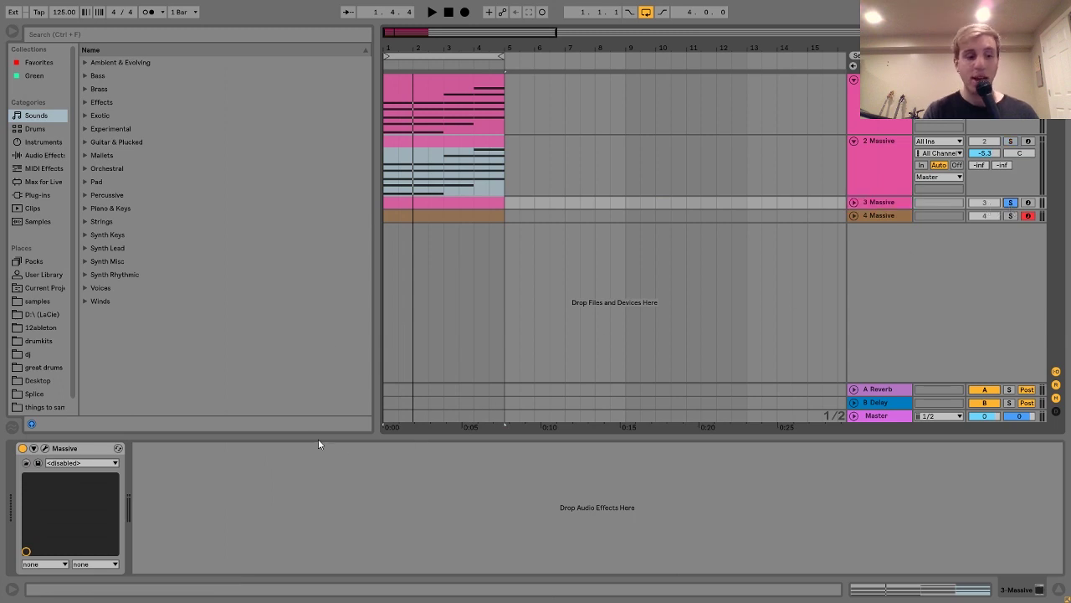
click(45, 448)
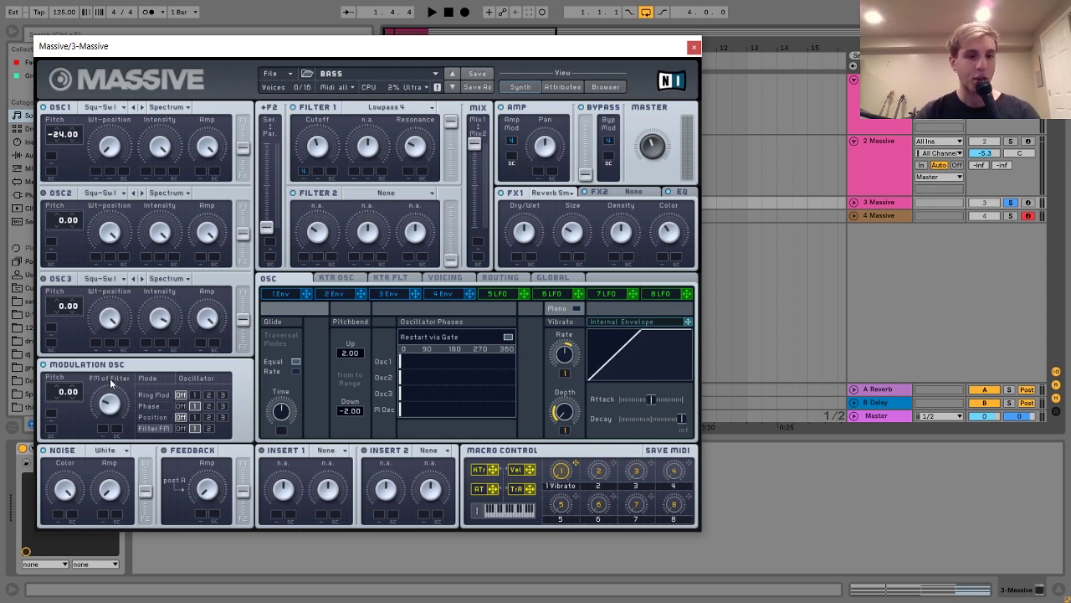
Examine the bass patch's Modulation OSC amounts for Phase and Filter FM.
click(154, 407)
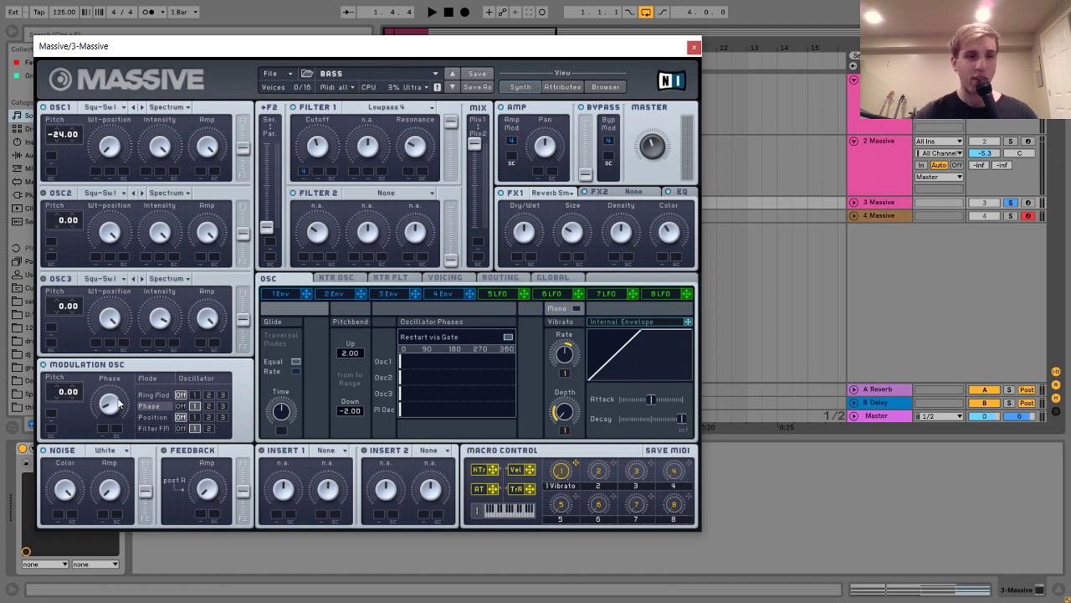
click(153, 428)
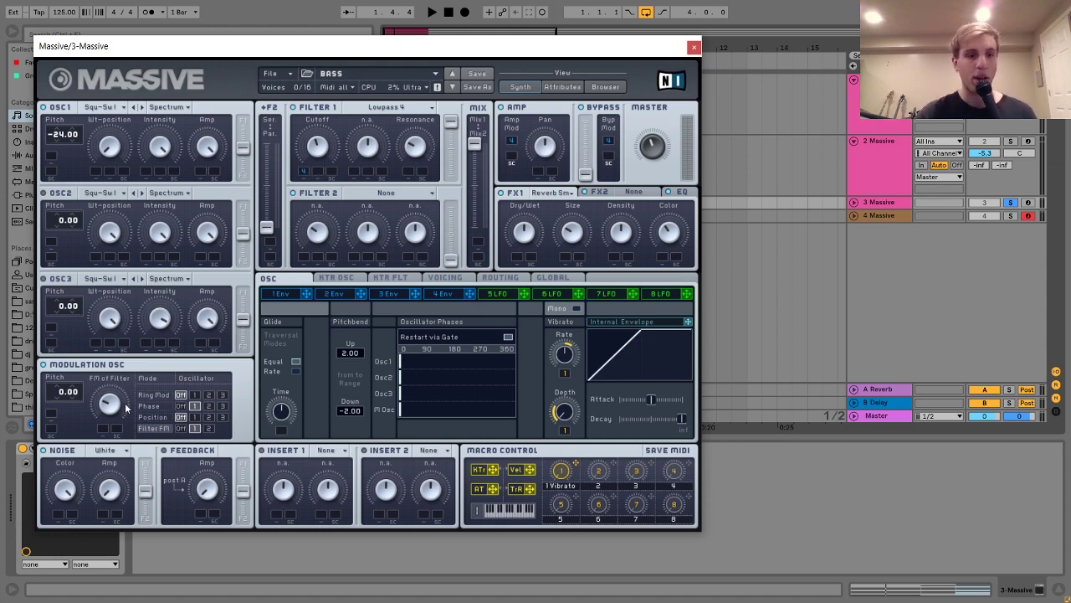
Audition the bass patch while showing the Modulation OSC's Phase and Filter FM amounts in turn.
click(150, 407)
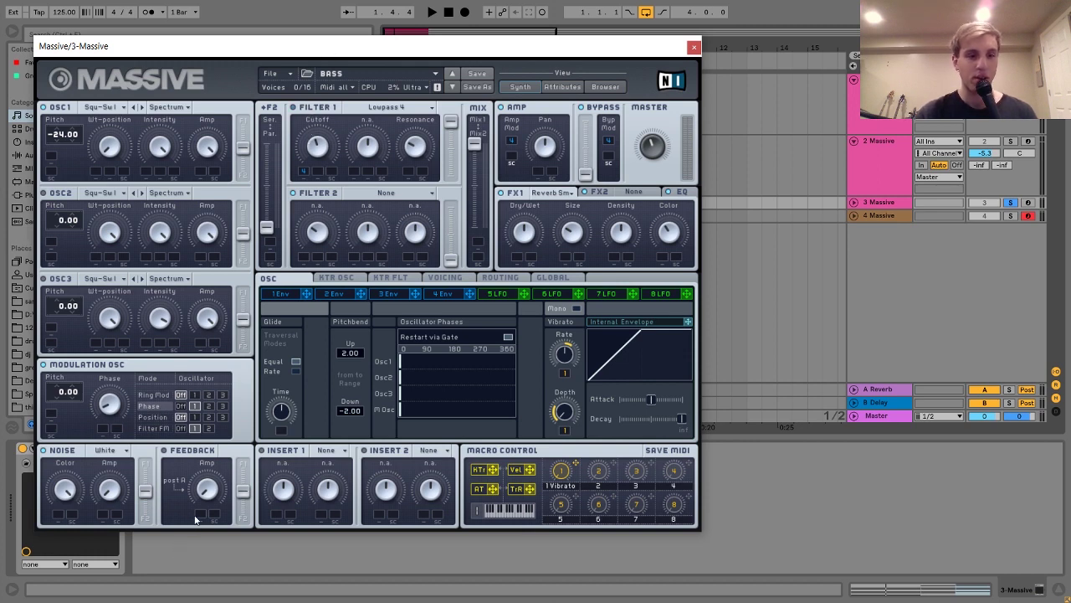
key(space)
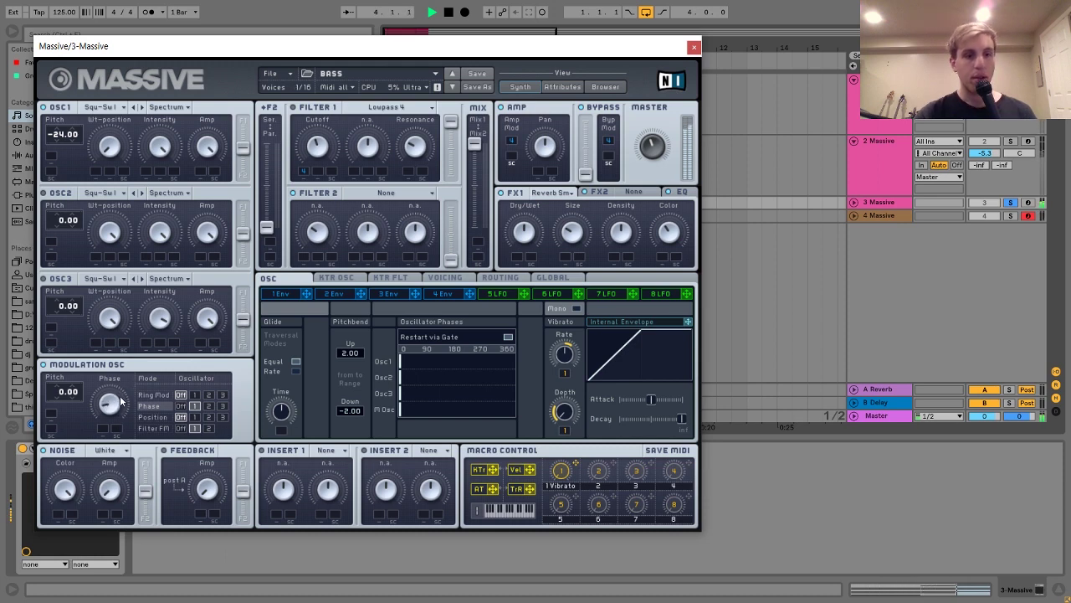
key(space)
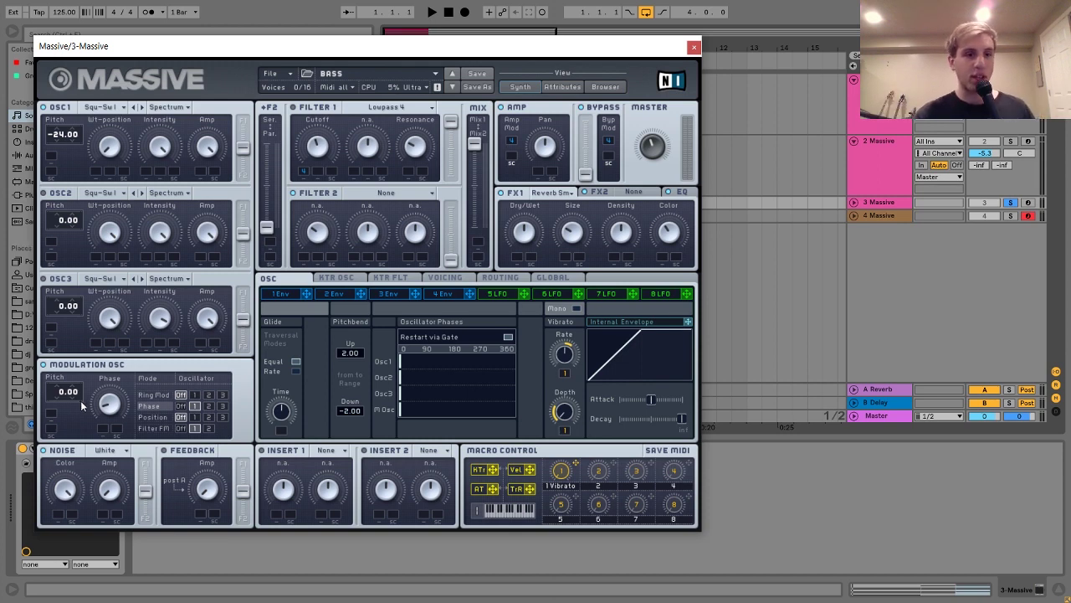
click(155, 428)
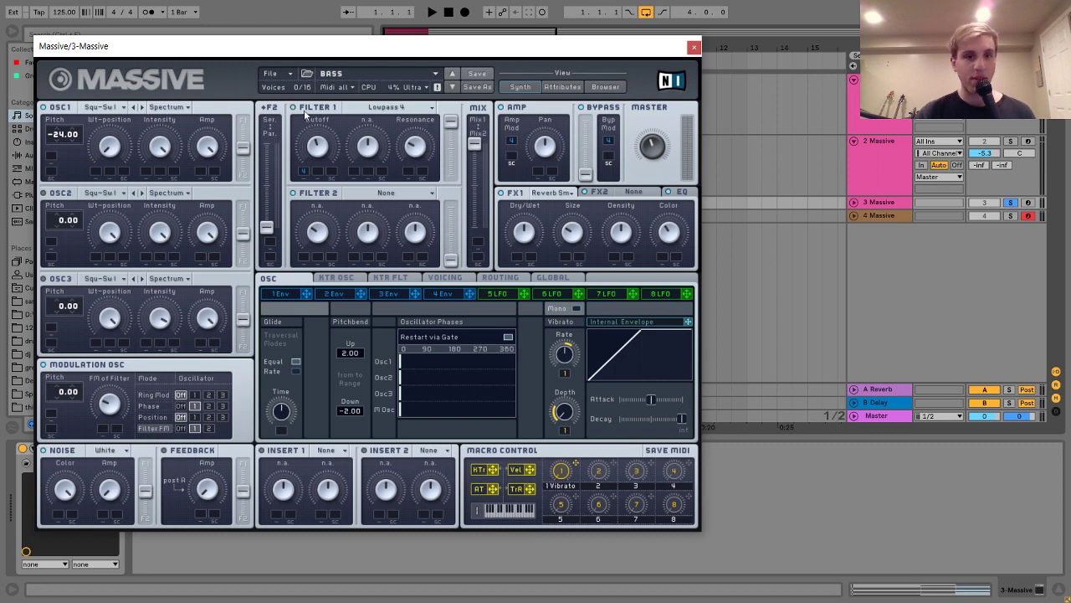
key(space)
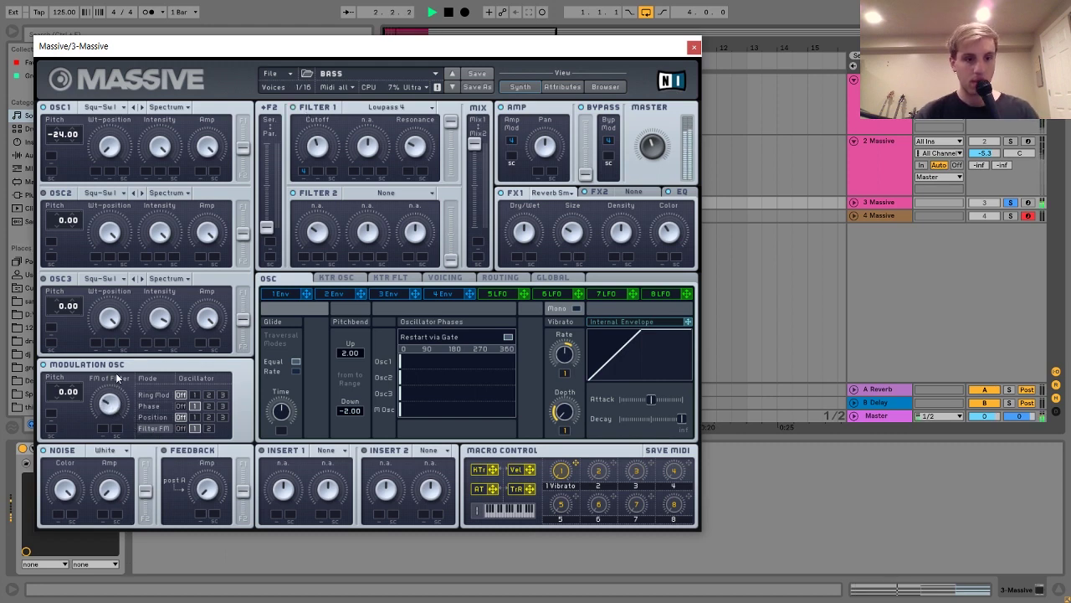
key(space)
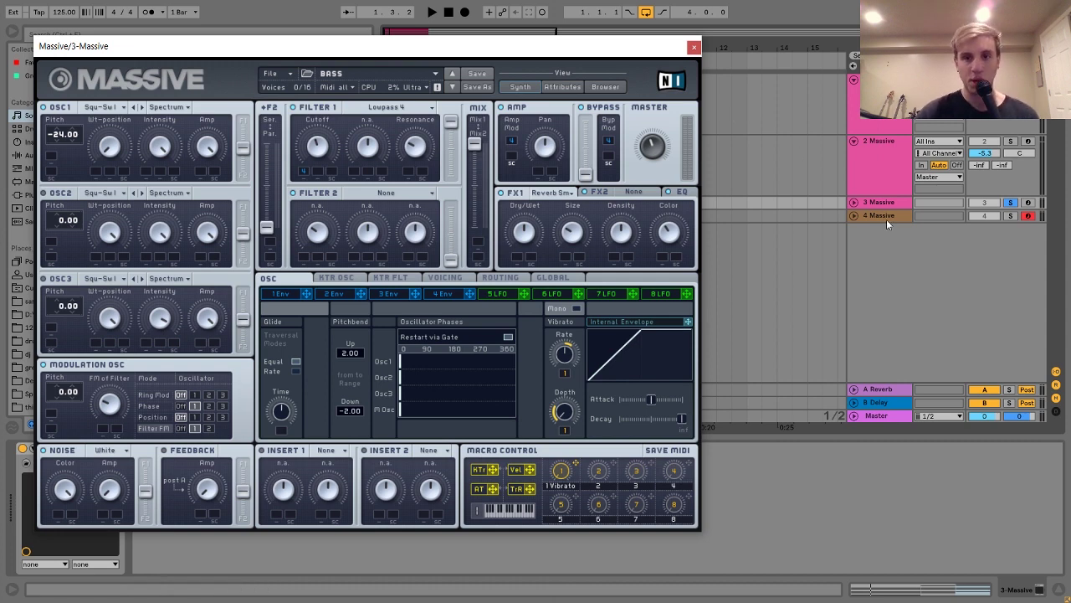
Show the bass patch's EQ and compare its sound in short playbacks with different High Shelf and Low Shelf amounts.
click(681, 192)
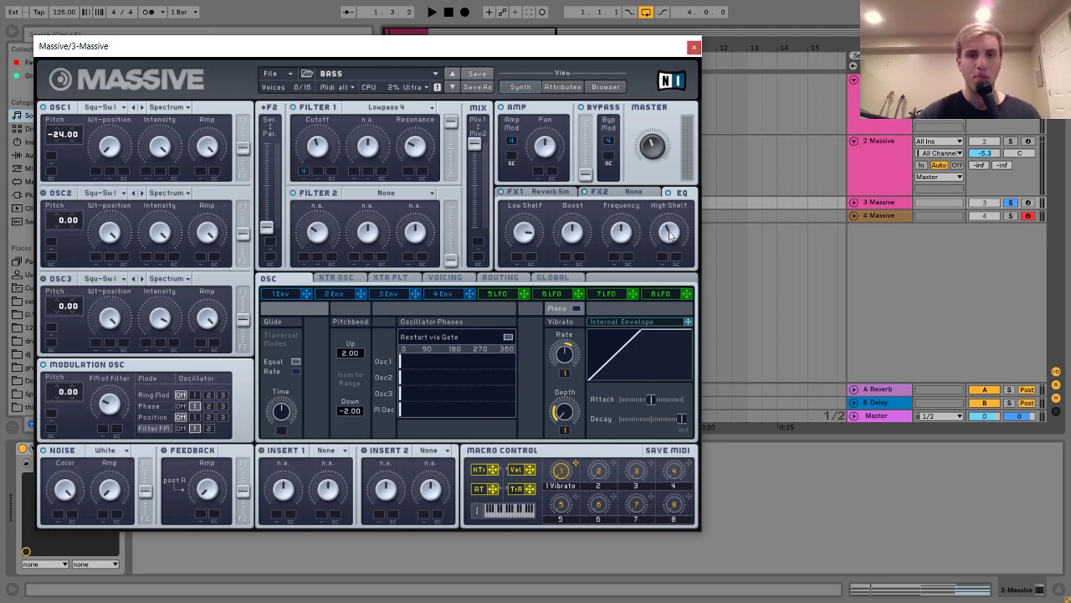
key(space)
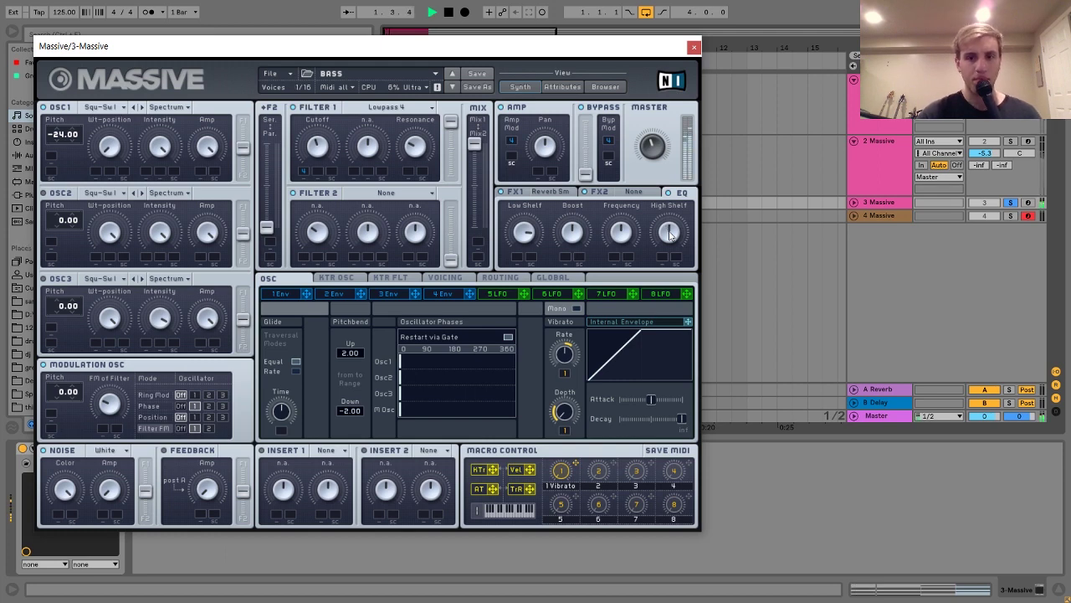
key(space)
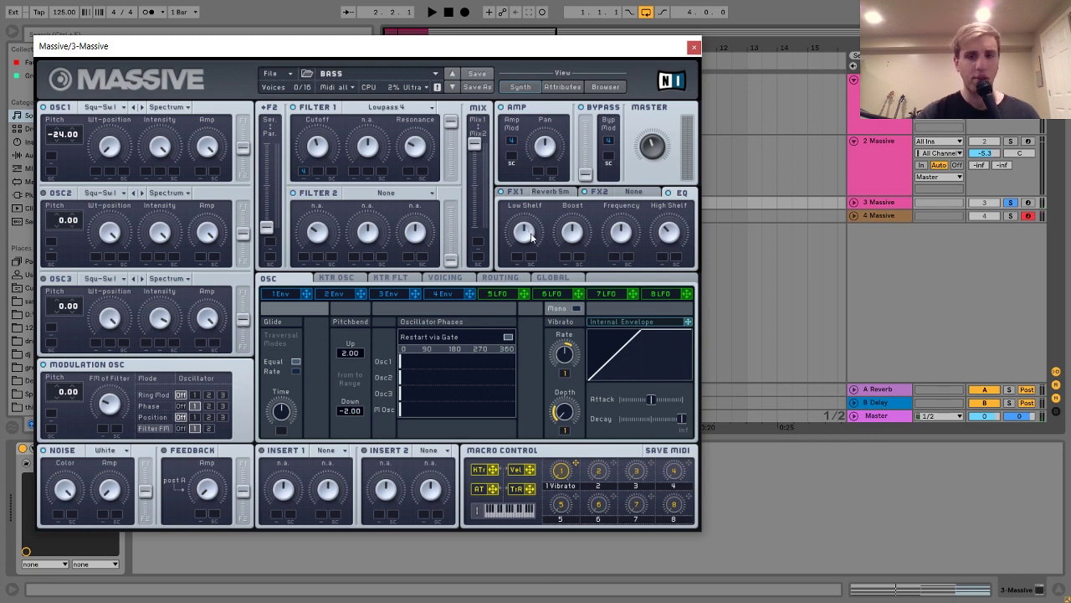
key(space)
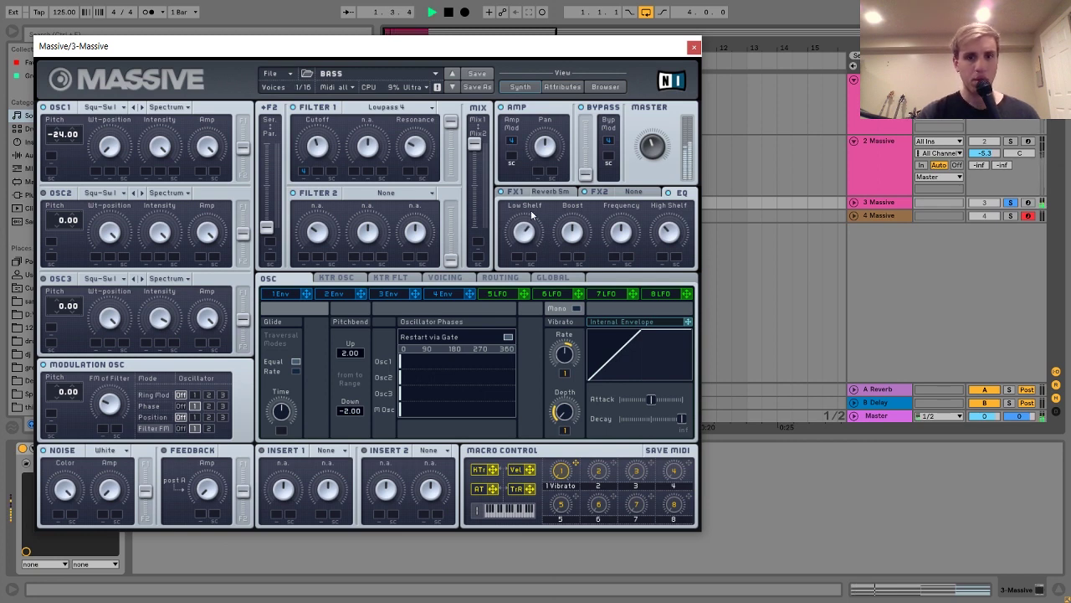
key(space)
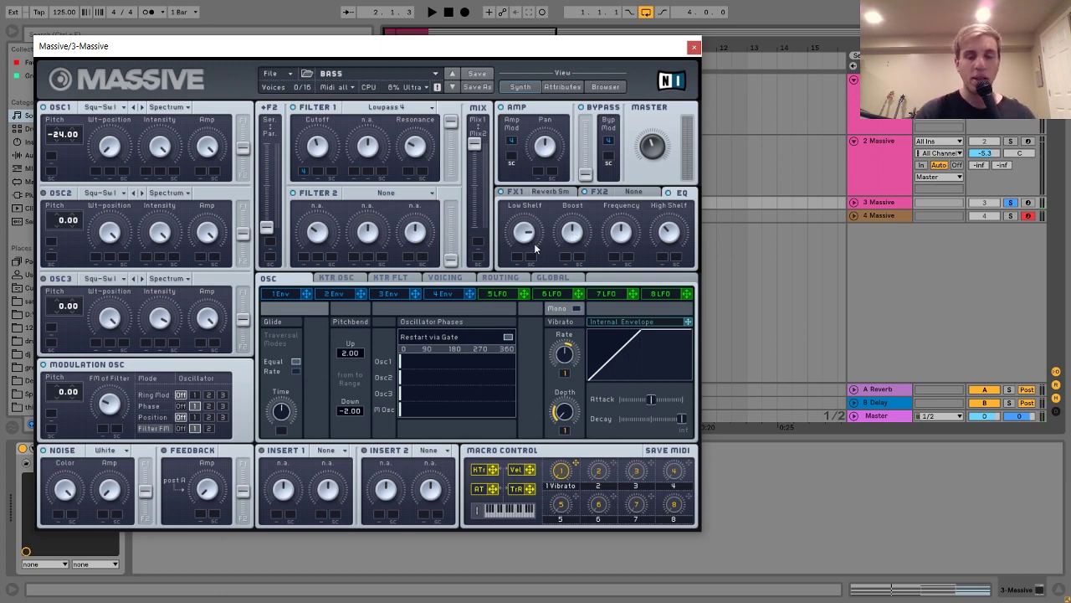
Solo and unfold the fourth Massive track, play its clip from the melody in bar 2, and open its synth with the LEAD patch.
click(880, 216)
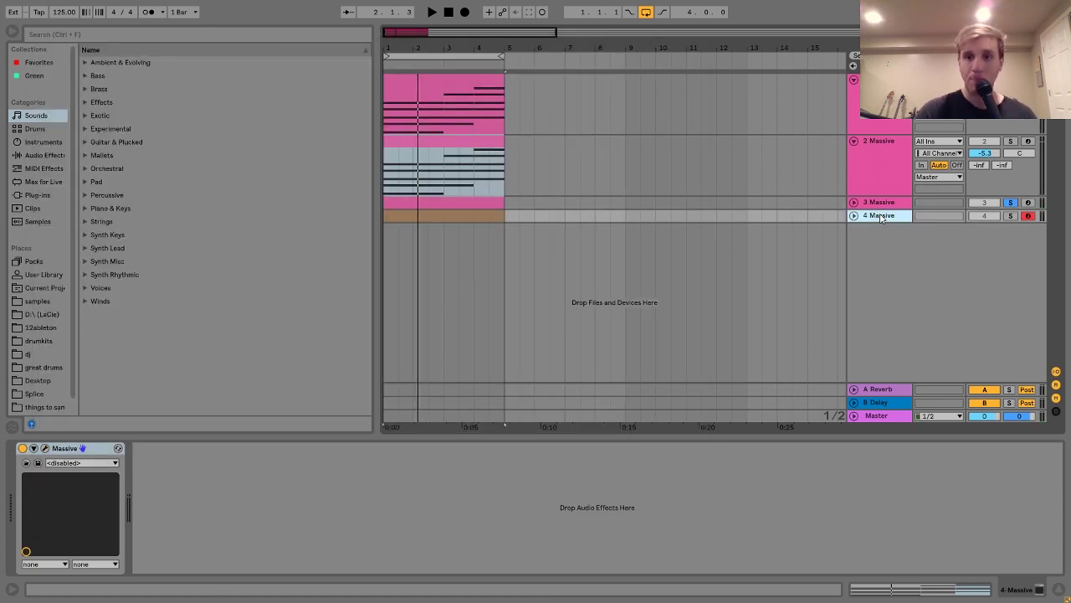
click(1010, 216)
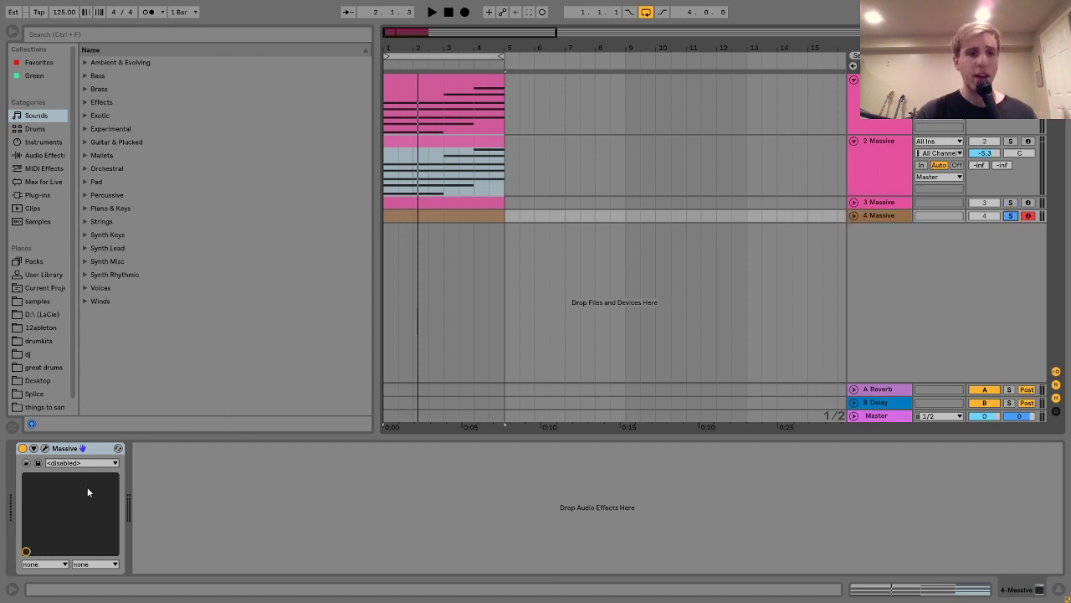
click(855, 215)
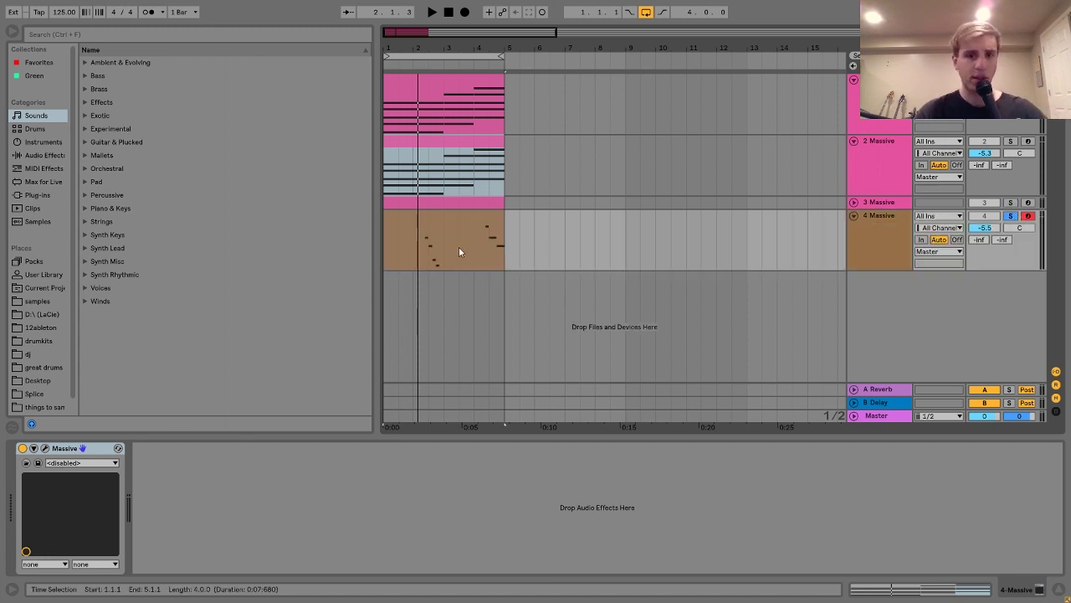
click(424, 247)
key(space)
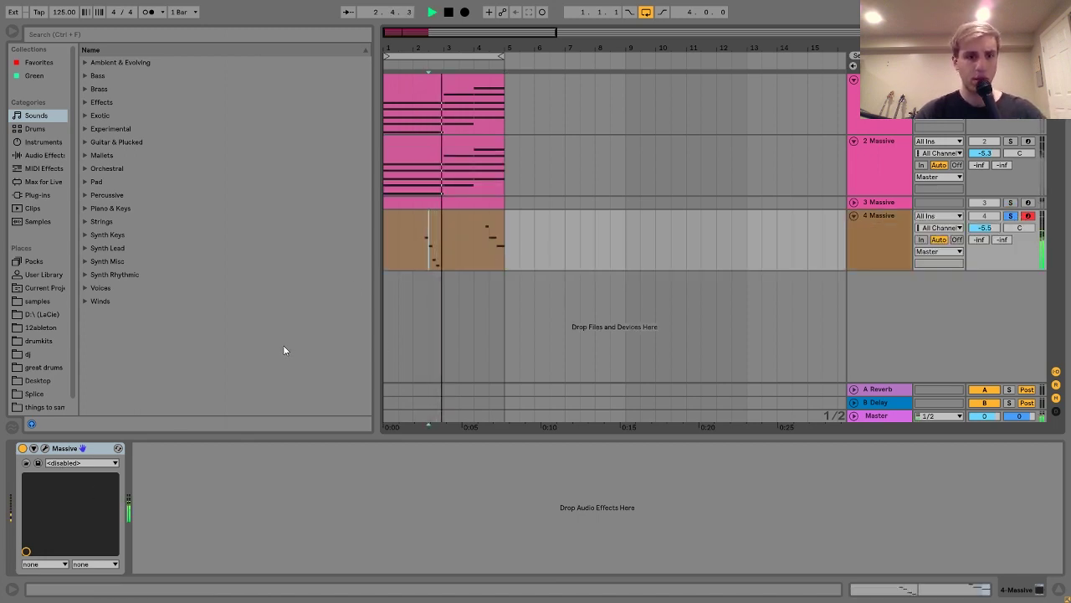
click(46, 449)
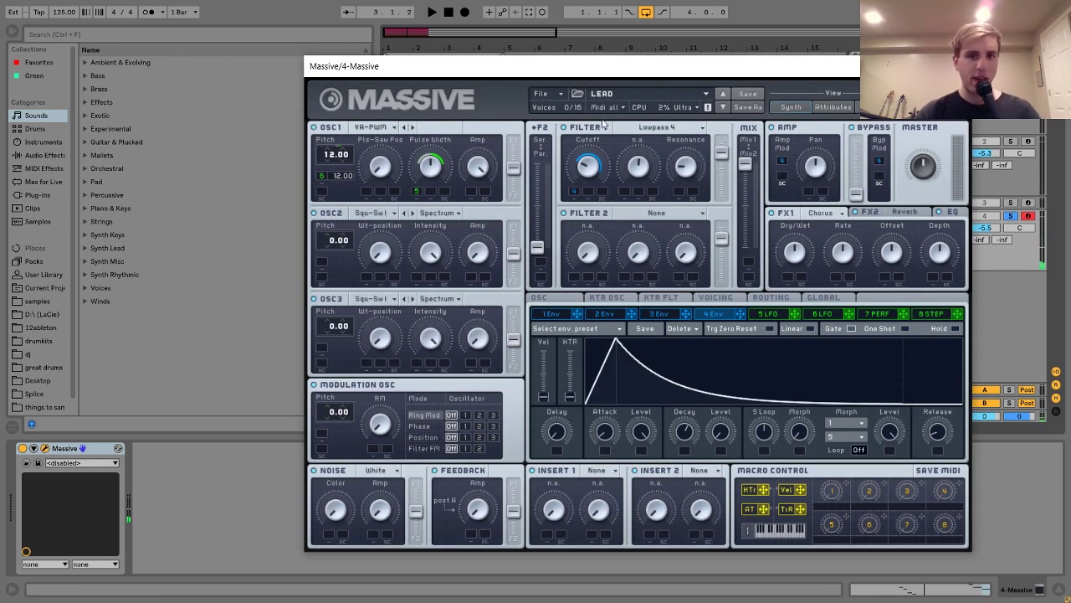
Show the lead's Pulse-Saw PWM wavetable choice for OSC1 and the 5 LFO settings.
click(369, 130)
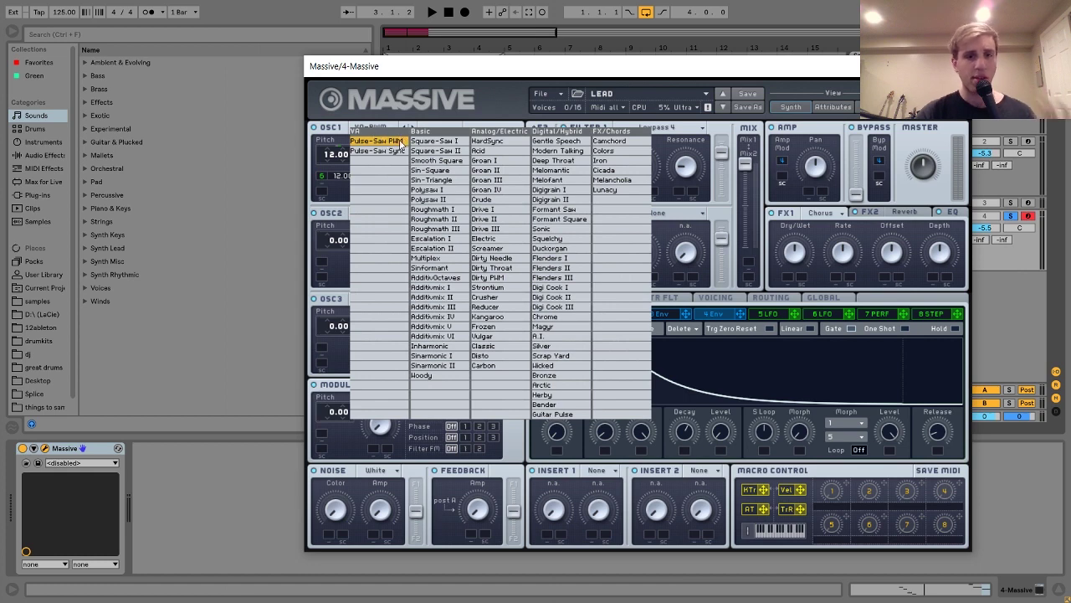
click(503, 108)
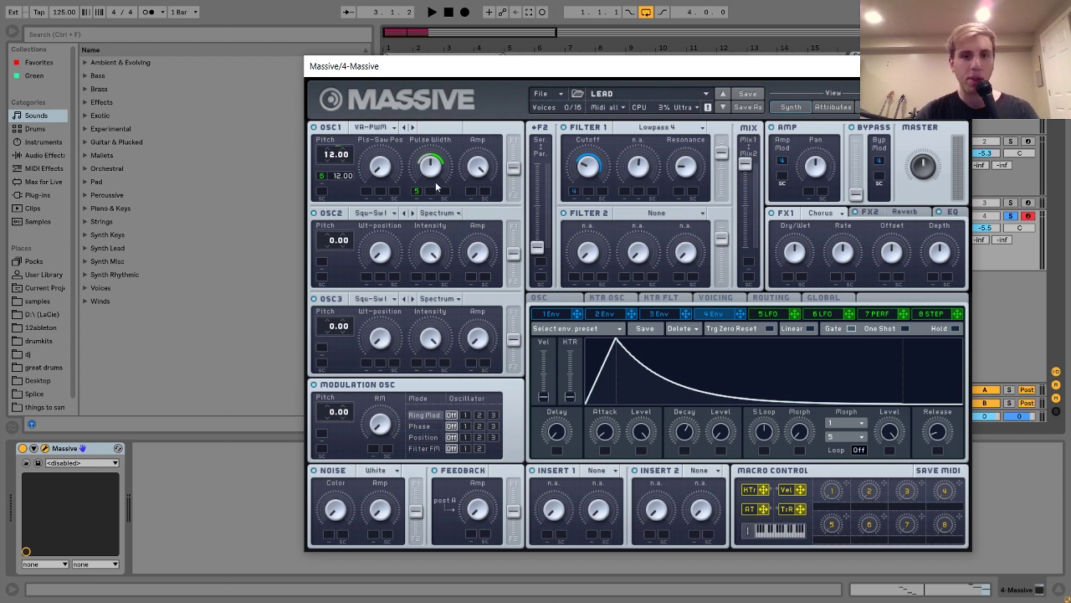
click(768, 314)
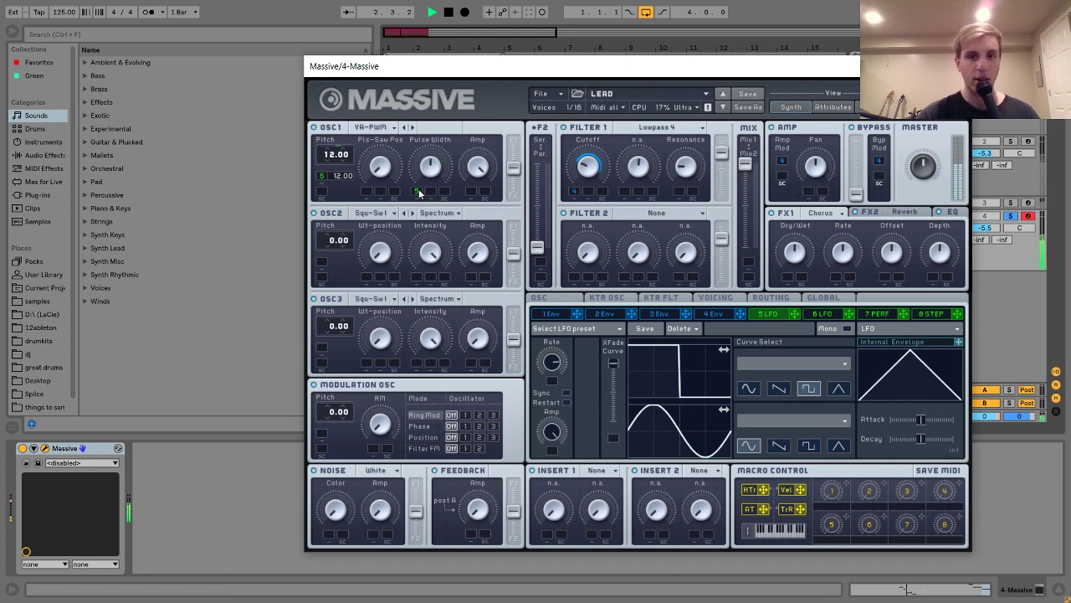
Restore the 5 LFO modulation amount on OSC1's Pulse Width and audition the lead again.
key(space)
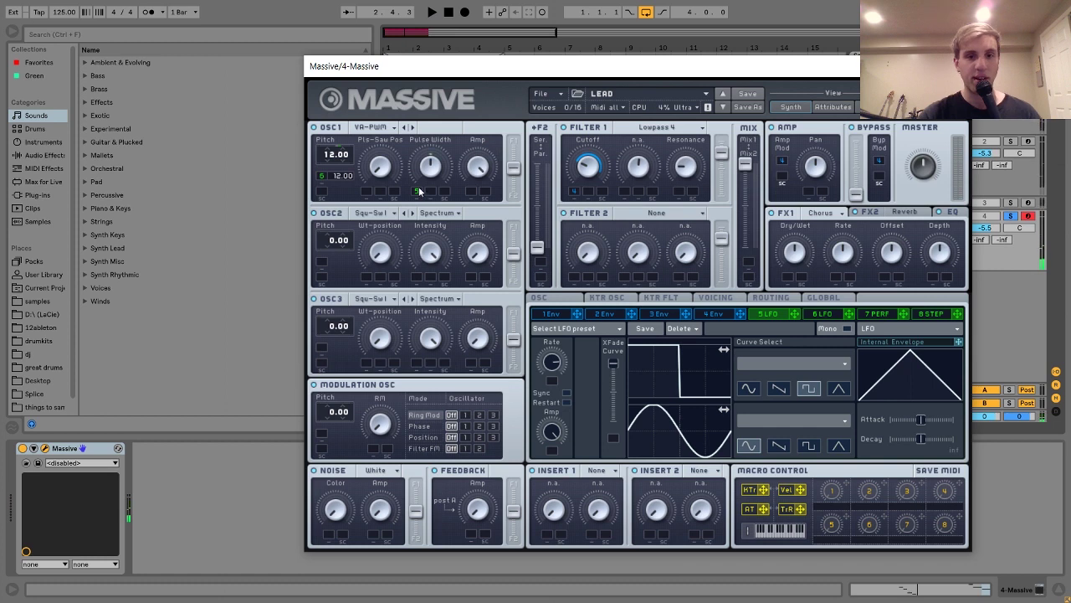
drag(419, 191, 418, 171)
key(space)
key(space)
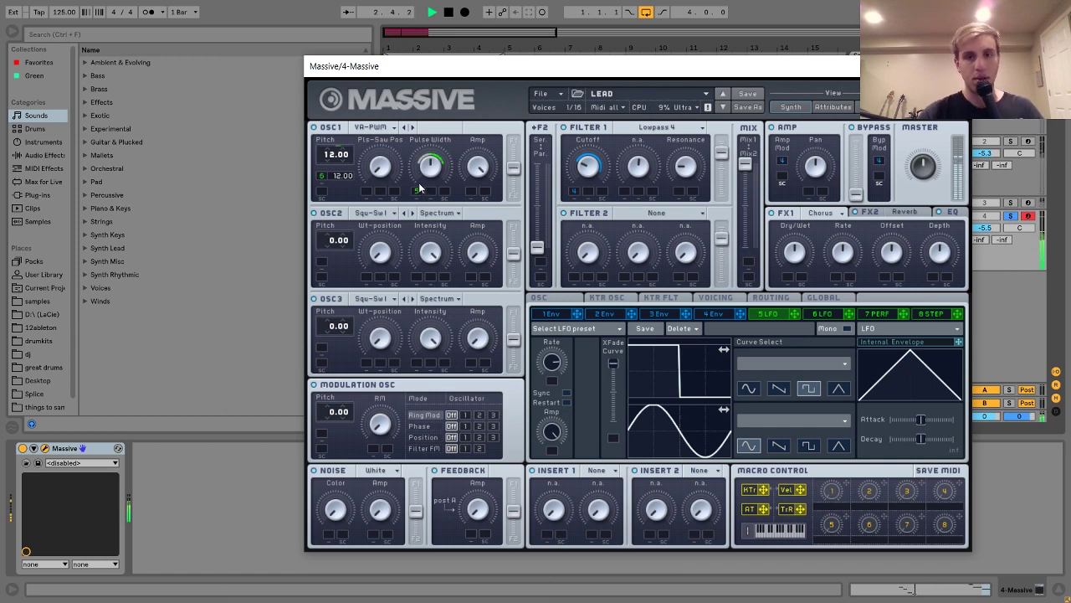
key(space)
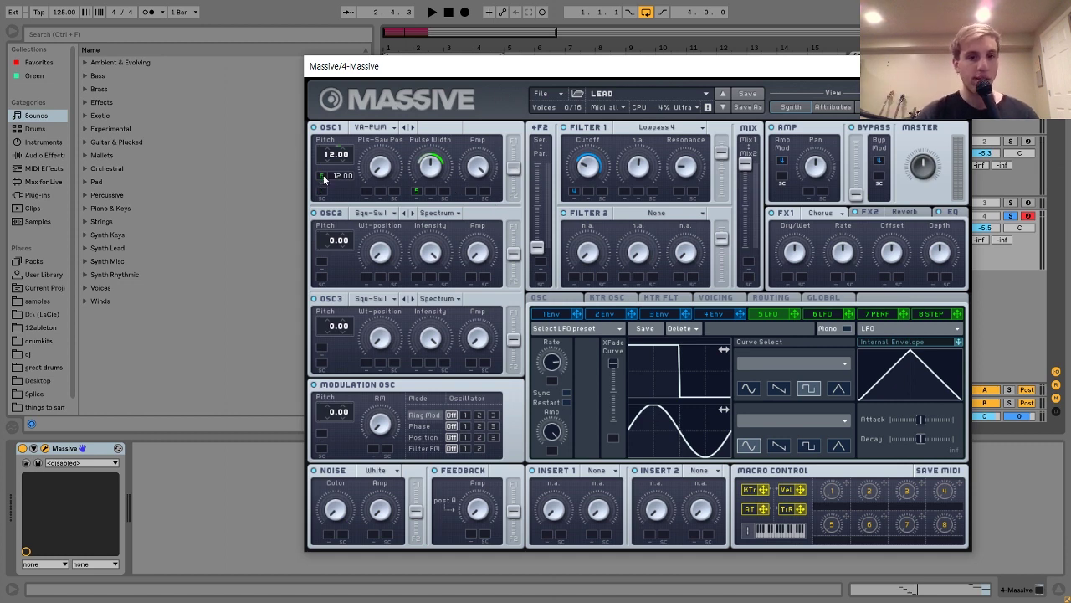
Show the 6 LFO settings and audition the lead with OSC1's pitch modulation at 12.00 and at 0.00.
click(823, 314)
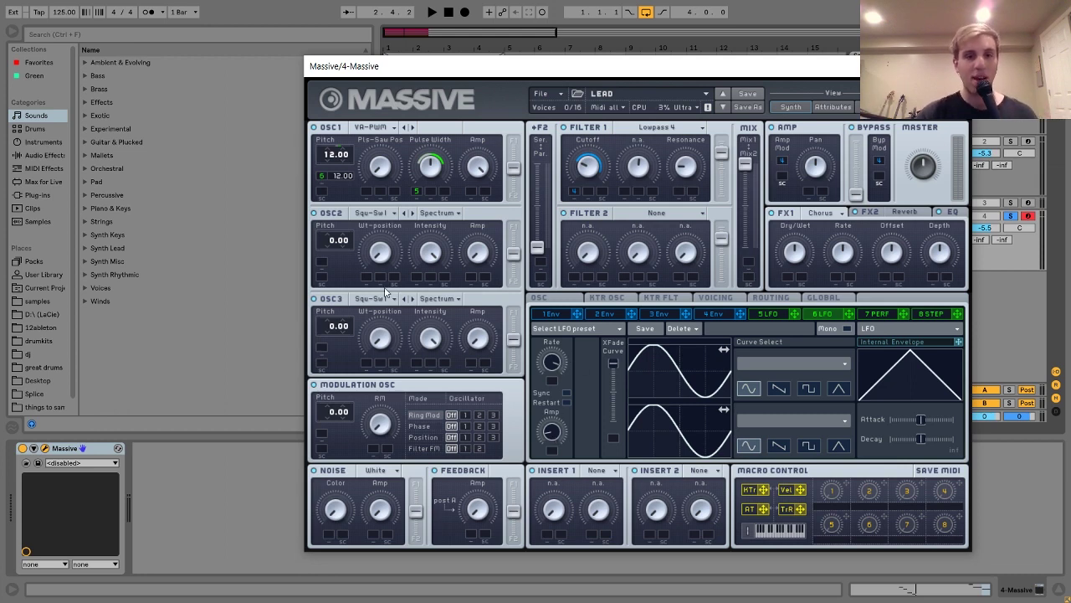
key(space)
key(space)
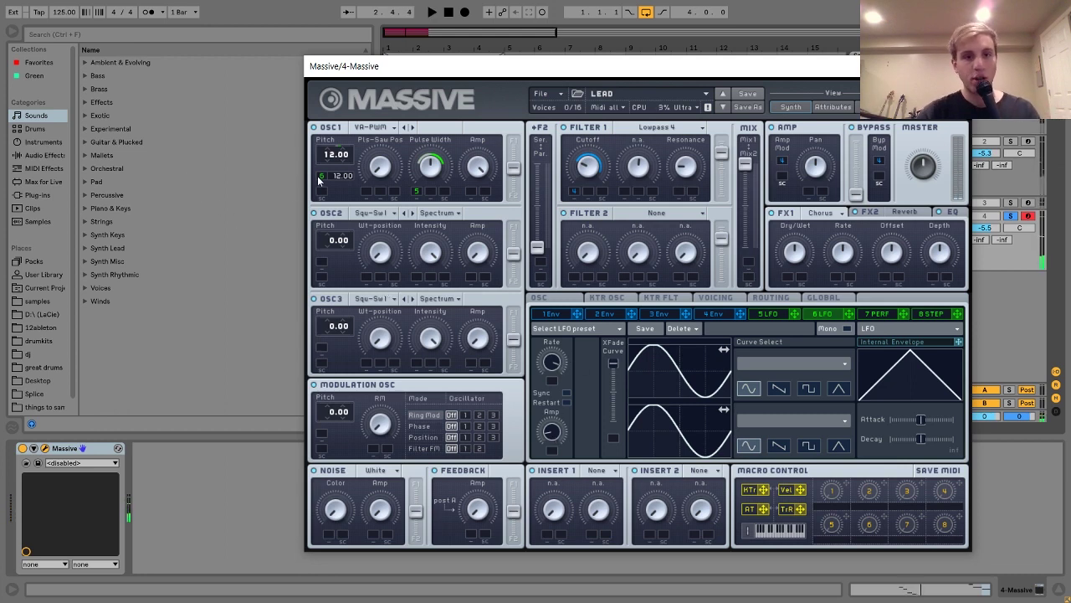
key(space)
key(space)
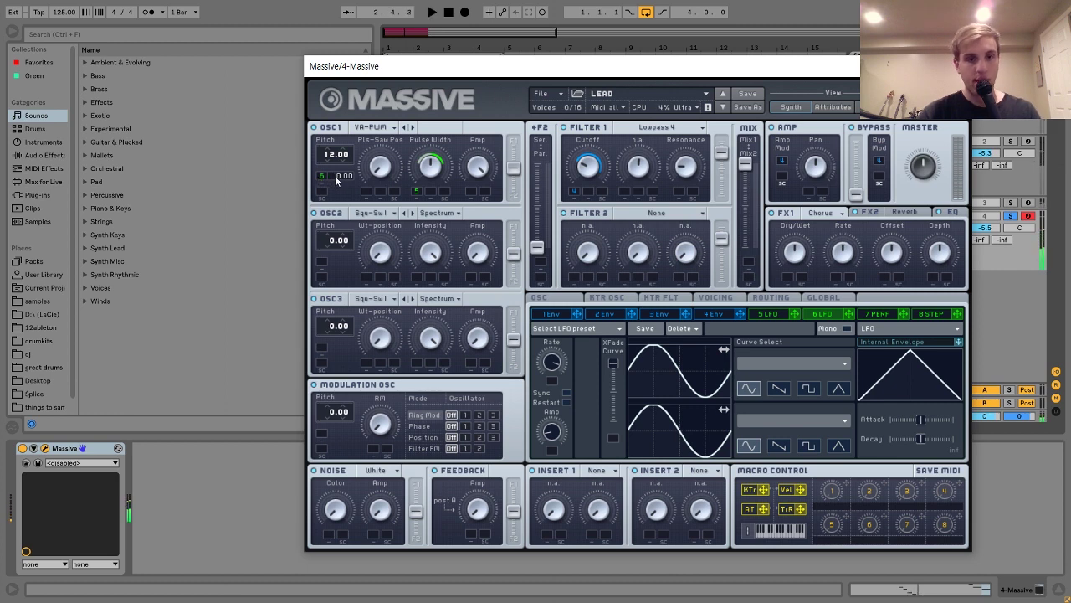
key(space)
key(space)
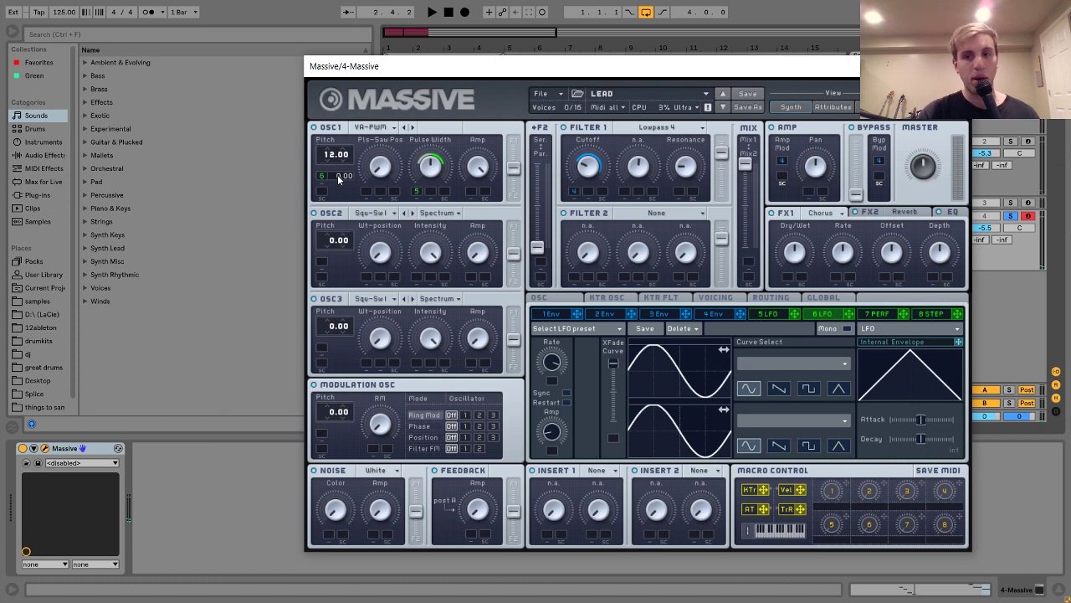
Set OSC1's 6 LFO pitch modulation to 12.00 and play the lead briefly.
drag(338, 175, 342, 161)
key(space)
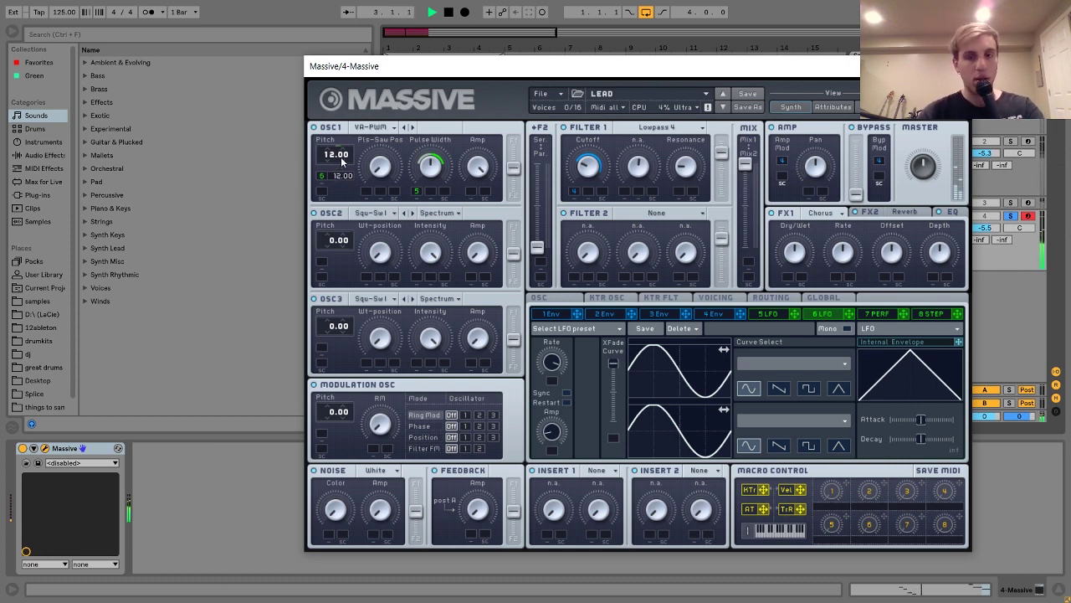
key(space)
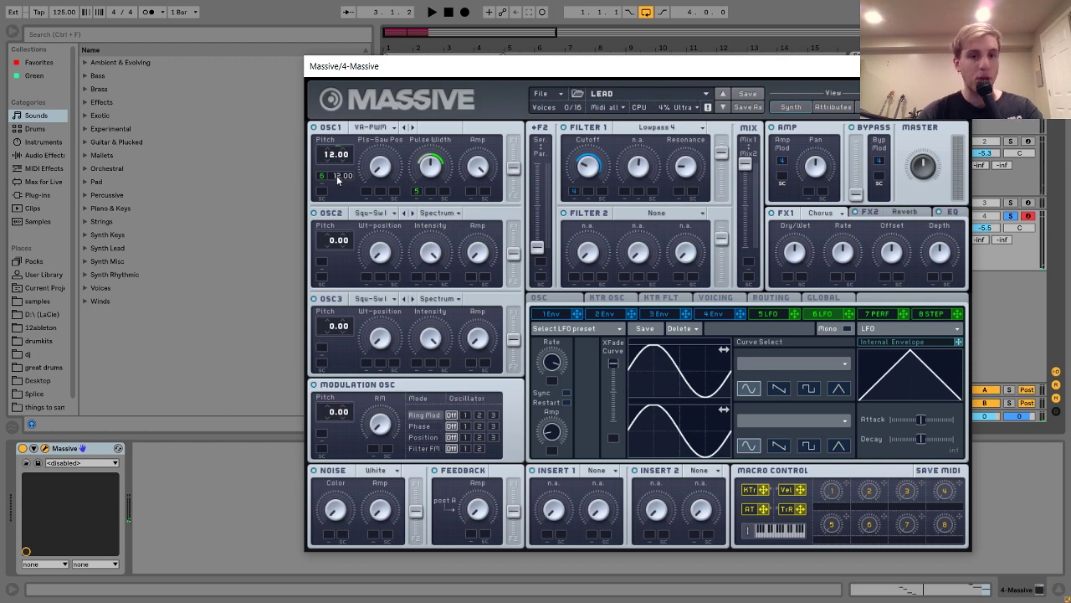
Exaggerate OSC1's 6 LFO pitch modulation for a short playback and return it to 12.00.
drag(336, 176, 338, 144)
key(space)
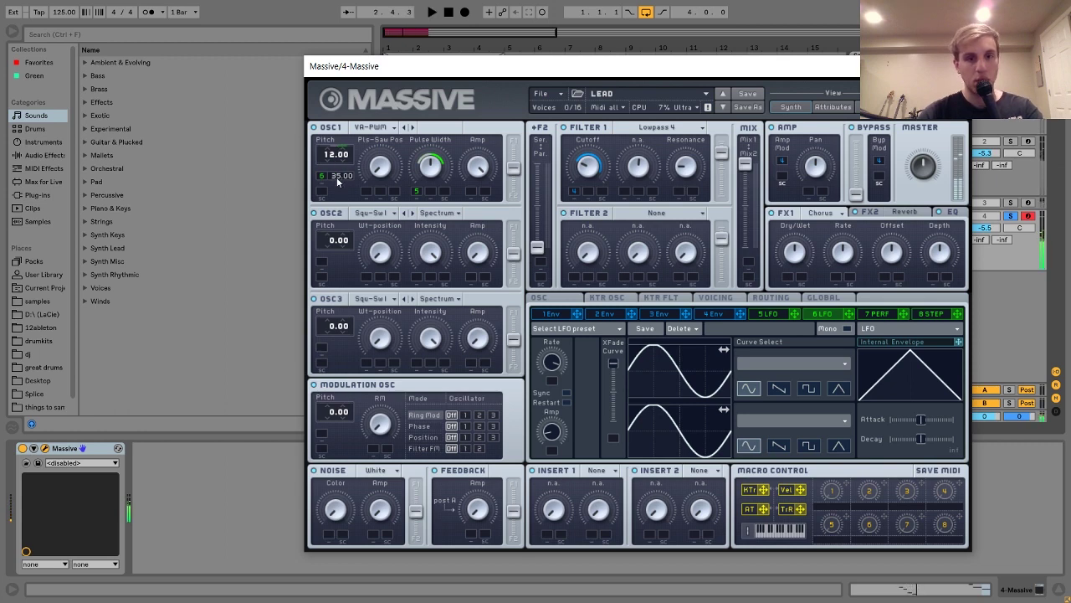
drag(337, 174, 341, 155)
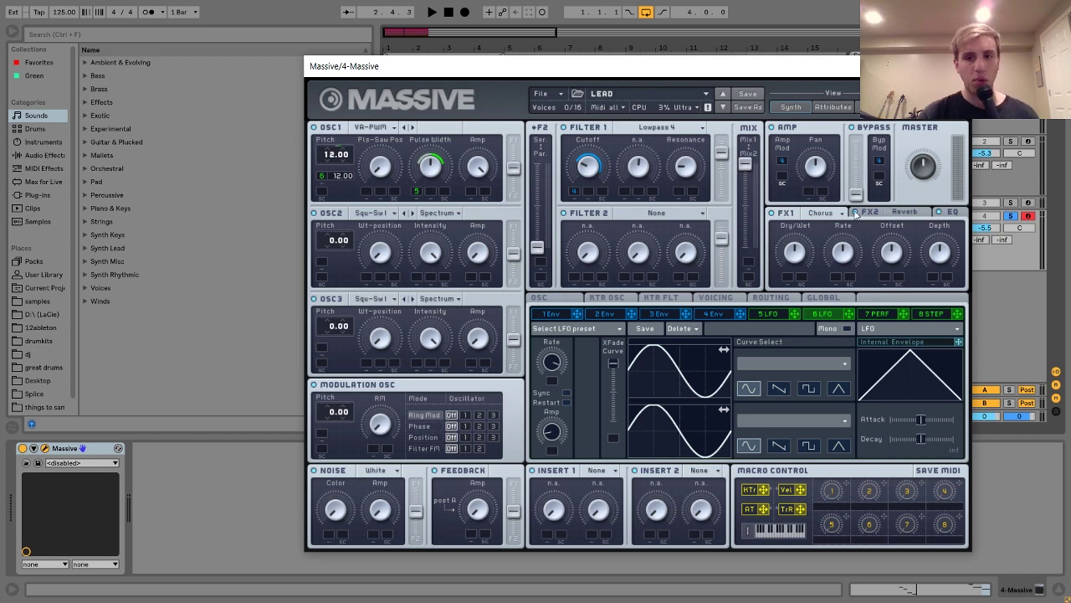
Show the lead's FX2 Reverb settings and its EQ with the High Shelf amount.
click(888, 215)
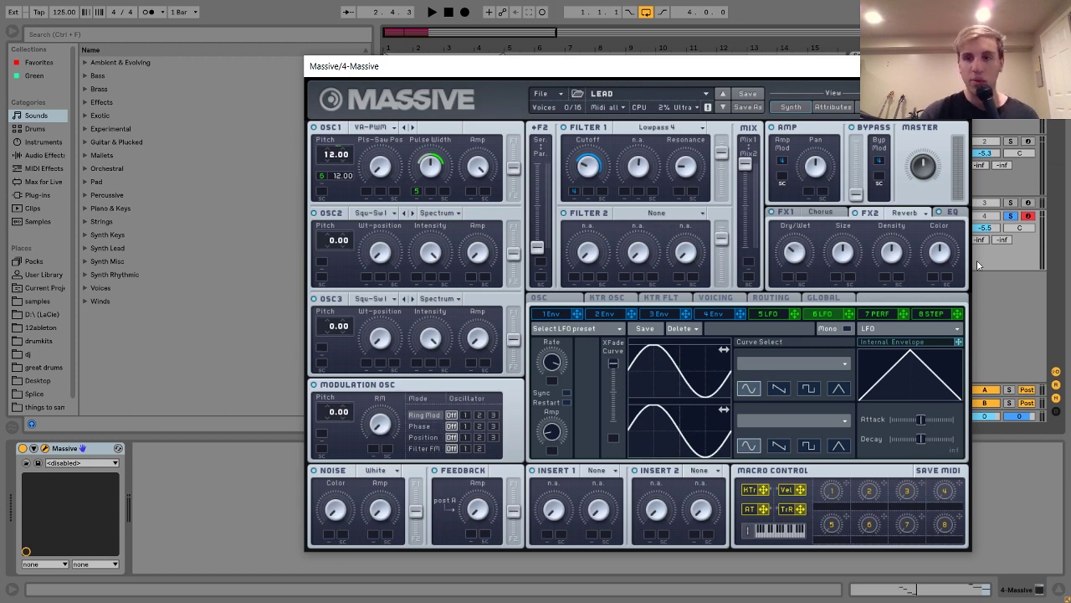
click(953, 213)
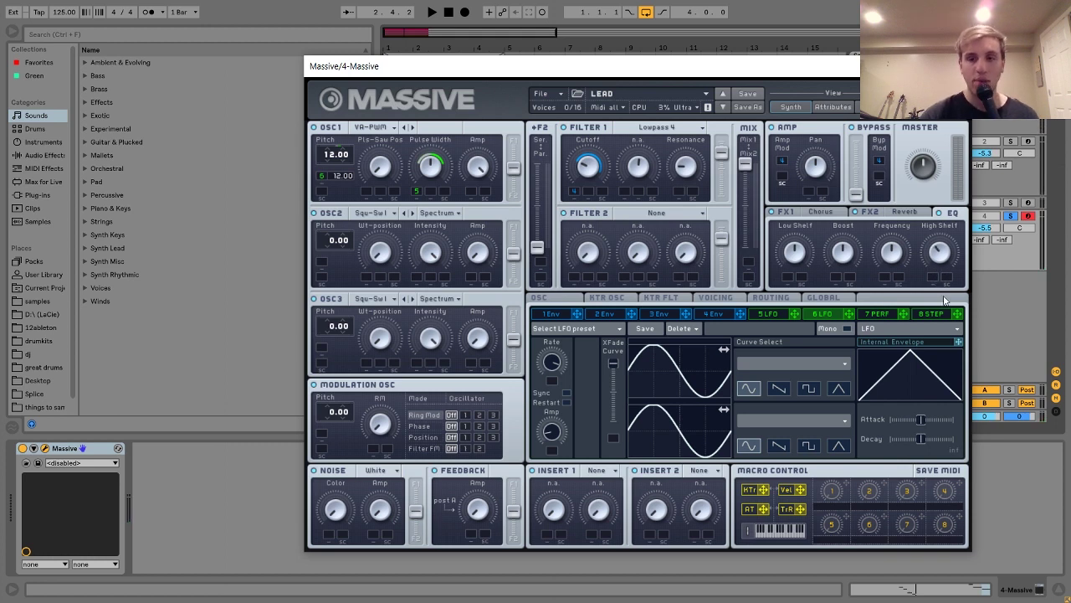
drag(943, 254, 943, 253)
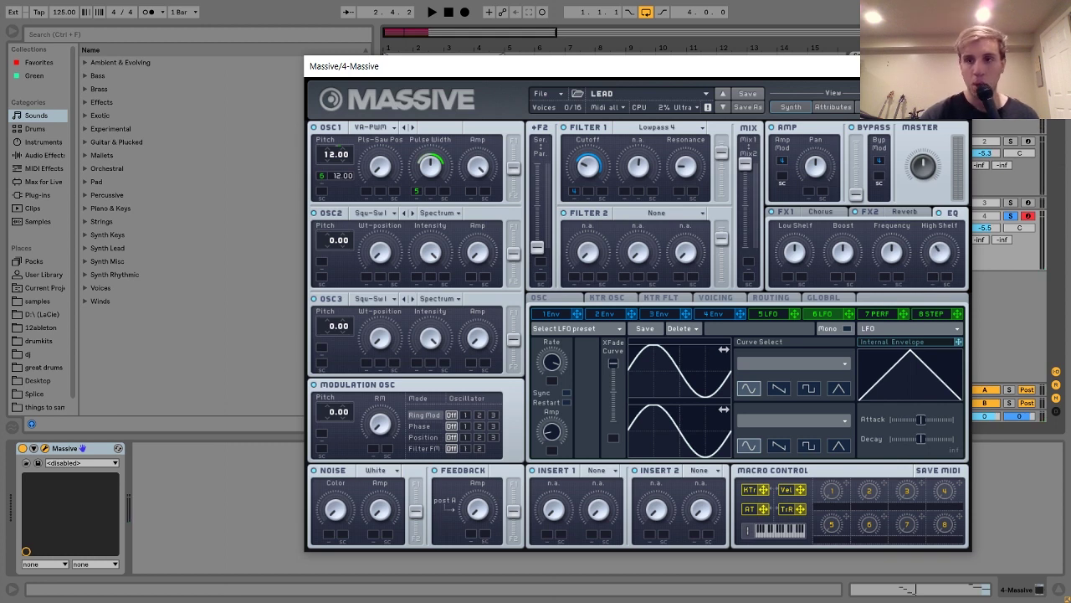
Close the lead's synth window and unsolo the fourth Massive track.
click(959, 66)
click(1012, 217)
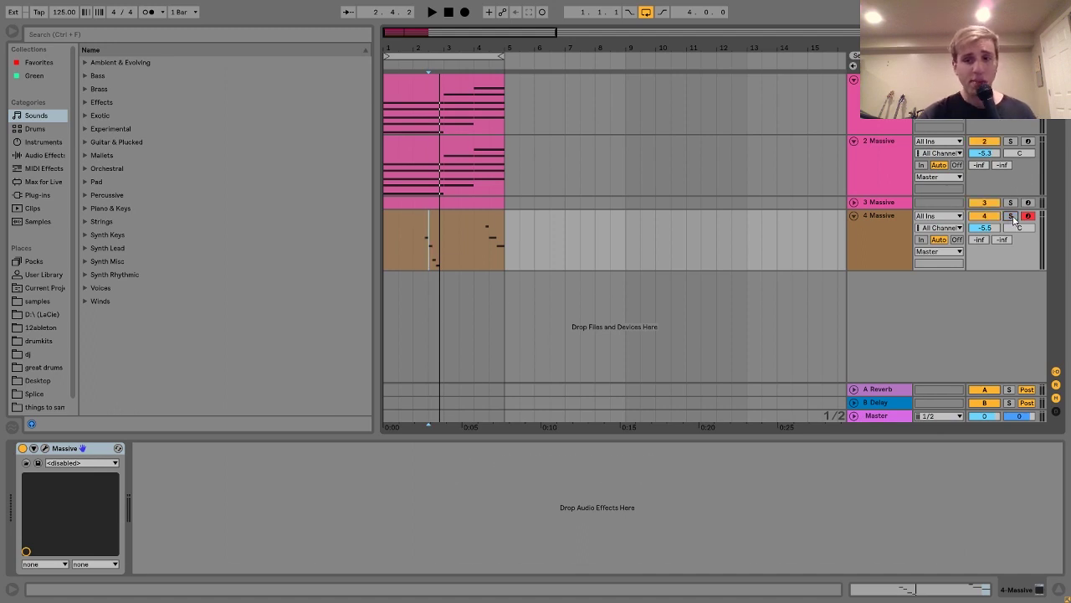